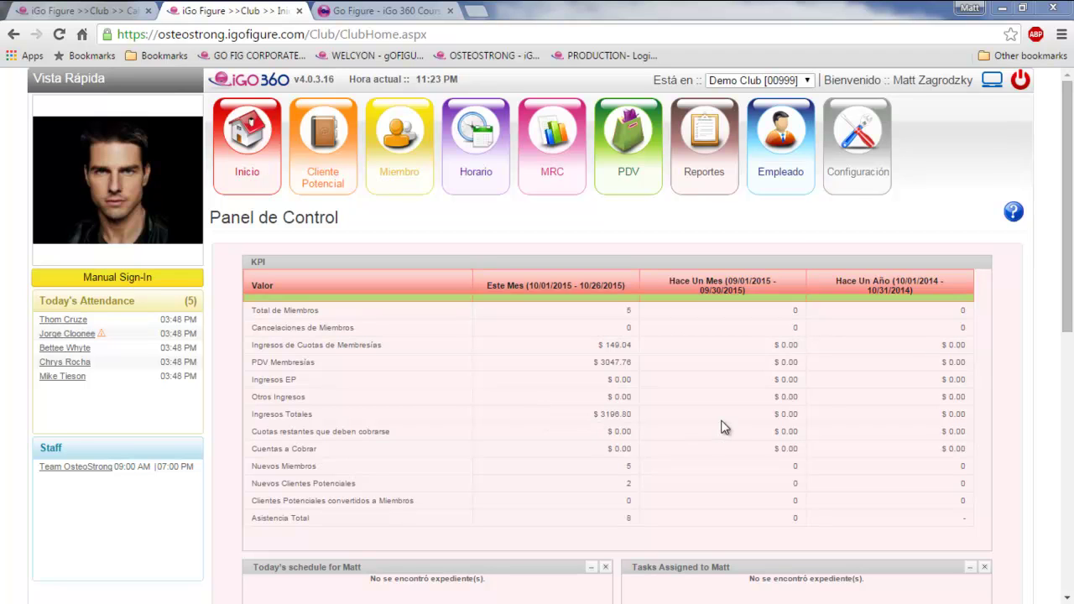
mouse_move(866, 196)
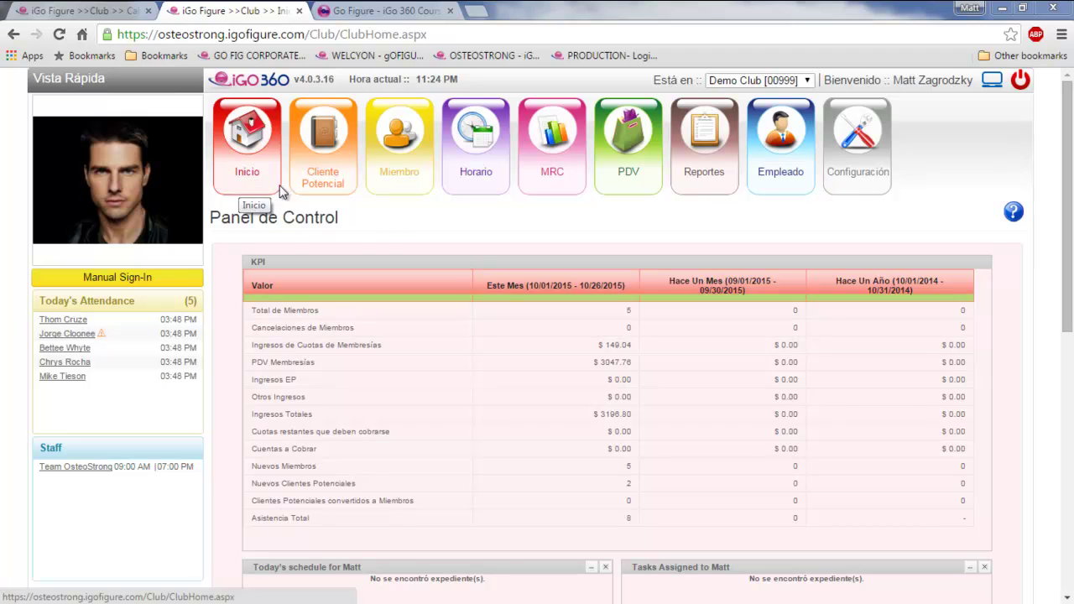
mouse_move(375, 182)
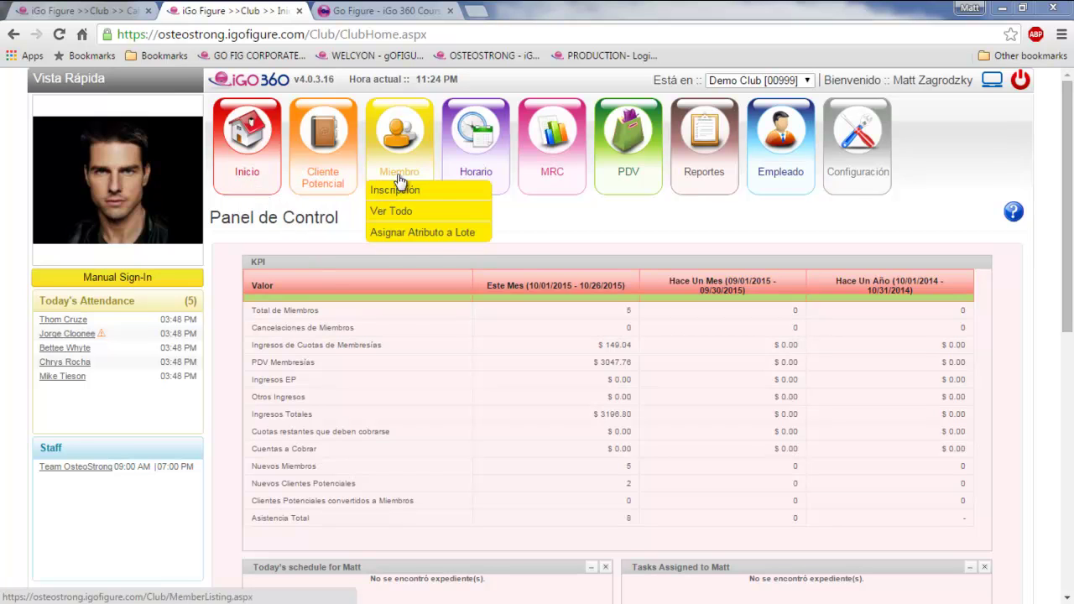
mouse_move(479, 175)
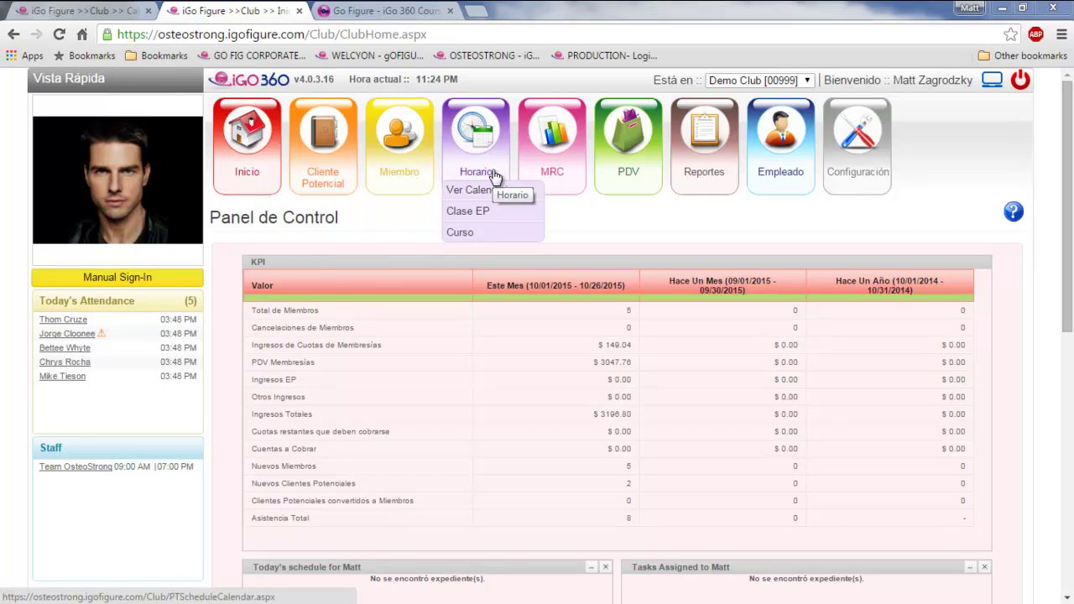
mouse_move(515, 176)
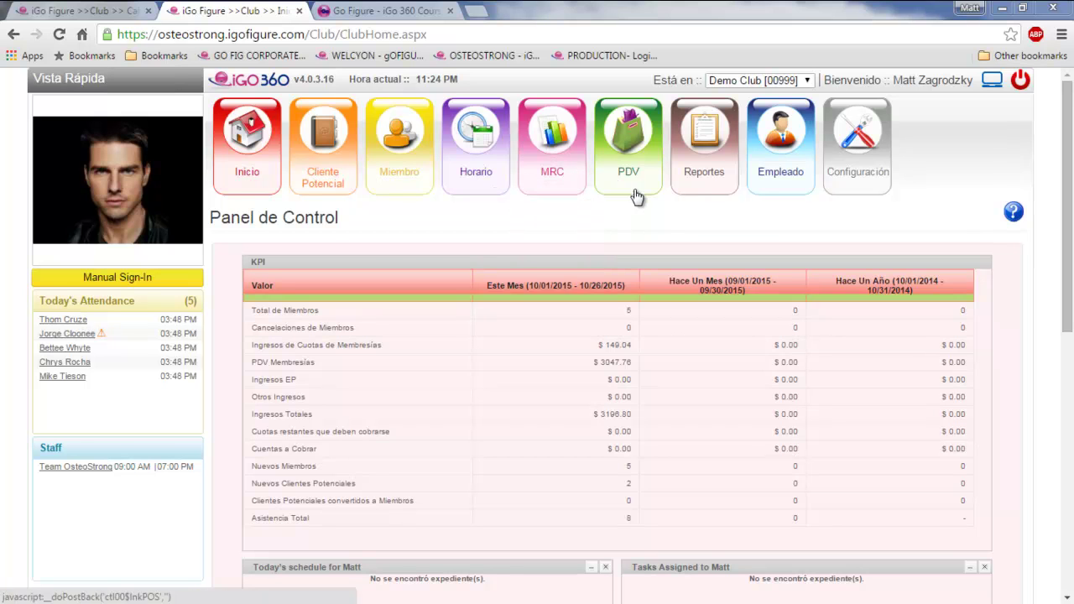
mouse_move(705, 172)
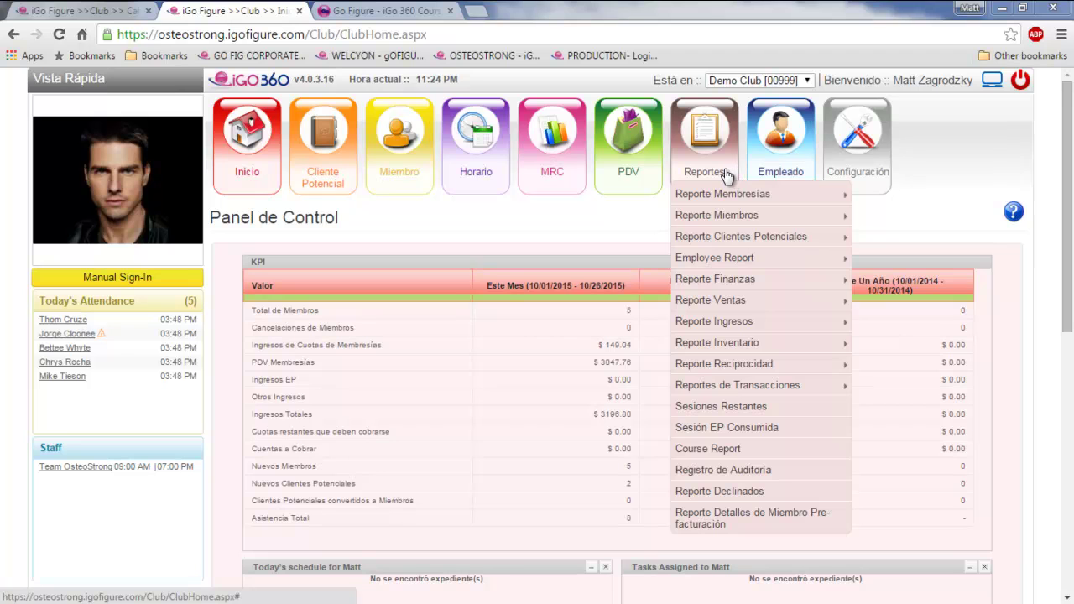
mouse_move(782, 178)
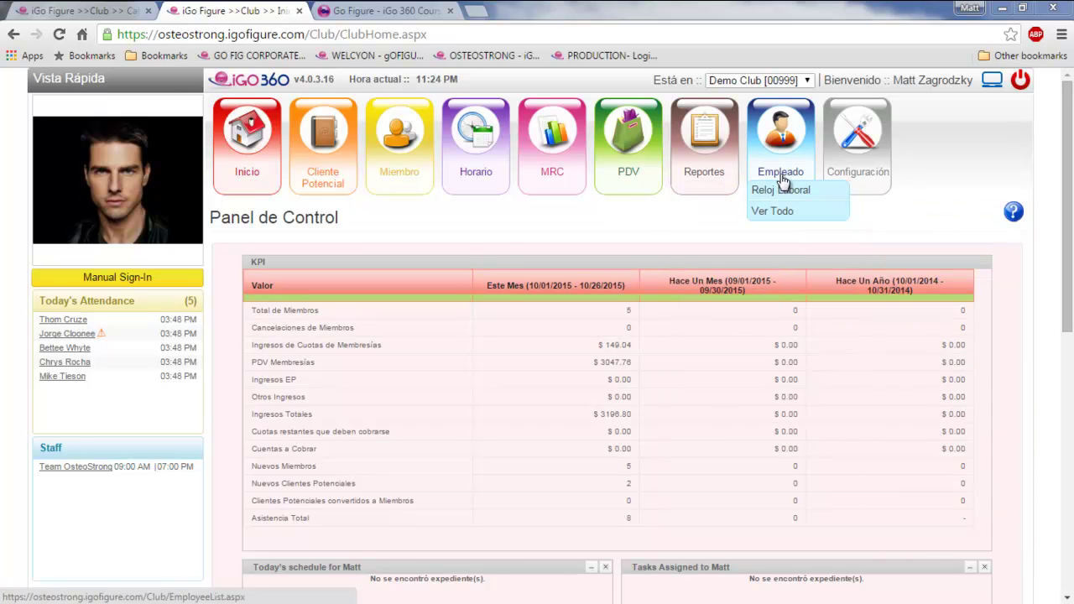
mouse_move(844, 168)
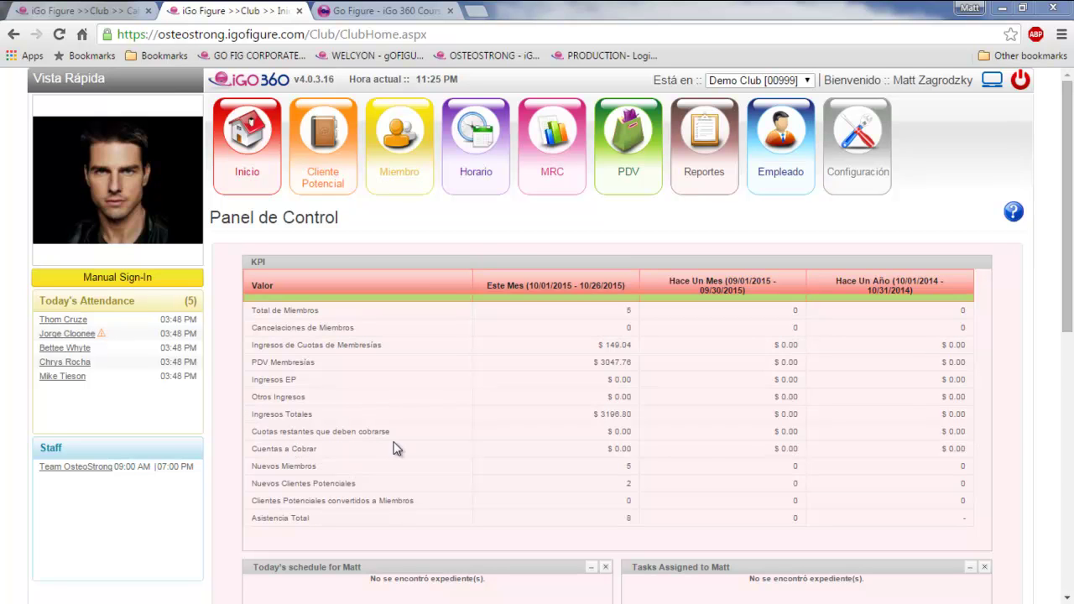
Launch the welcome screen that includes member information and move its window aside to uncover the dashboard
click(992, 81)
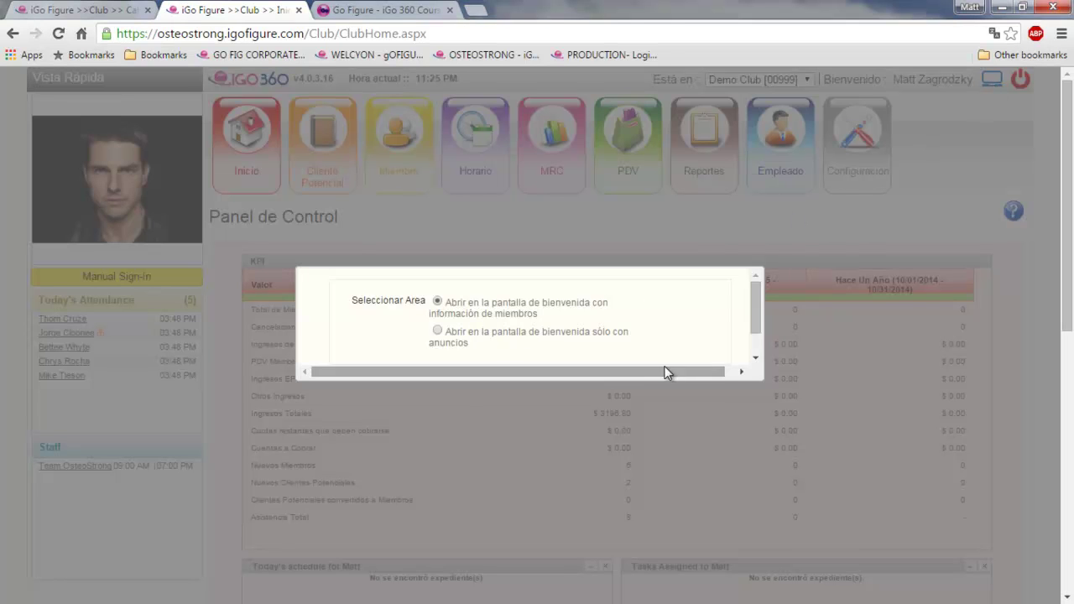
drag(755, 319, 660, 360)
click(650, 348)
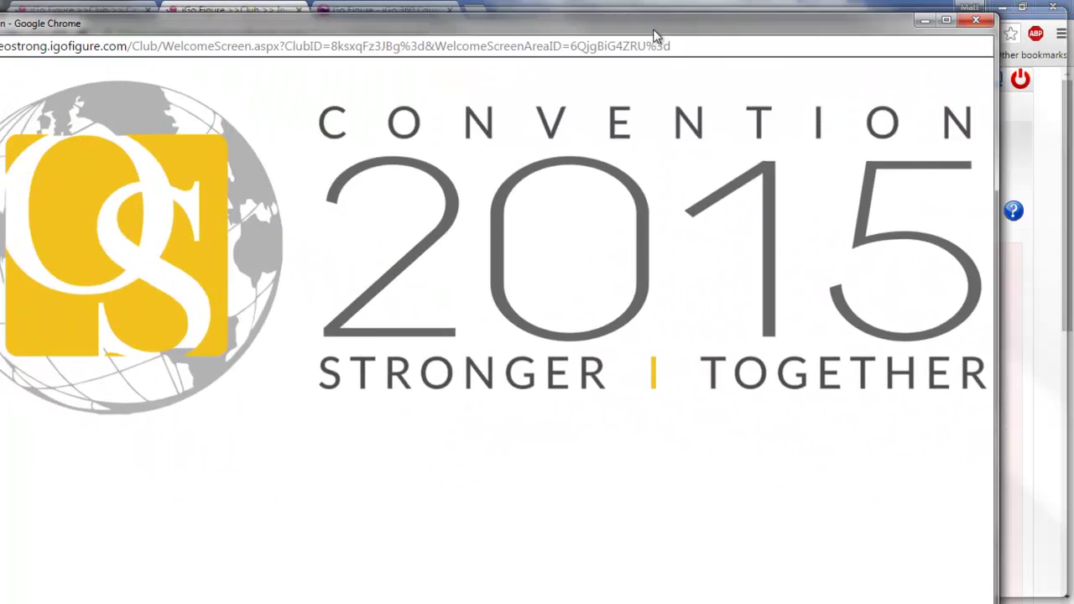
drag(655, 34, 711, 35)
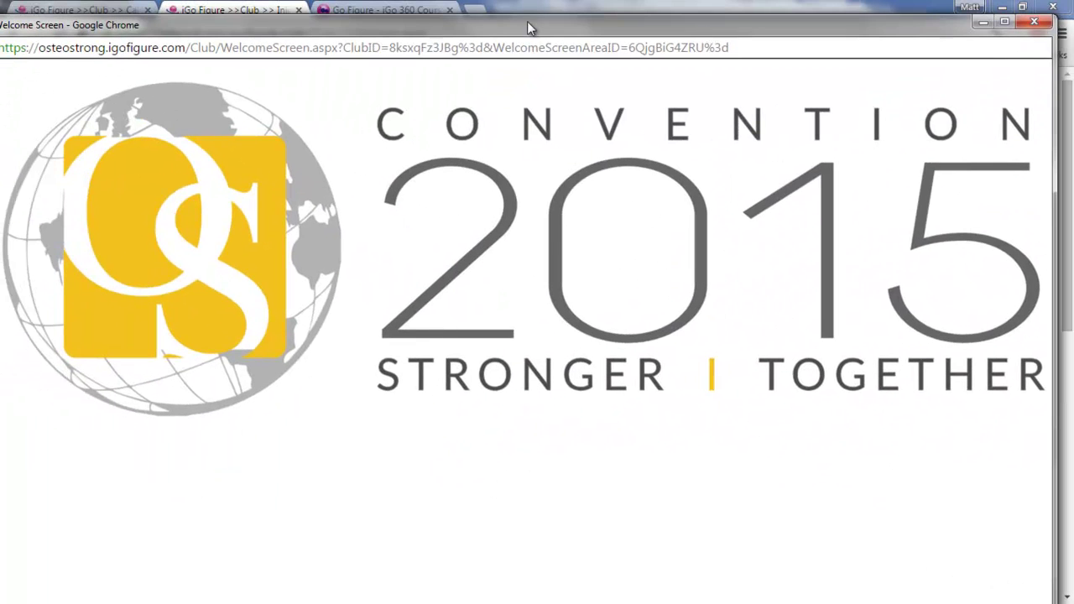
drag(529, 32, 1073, 246)
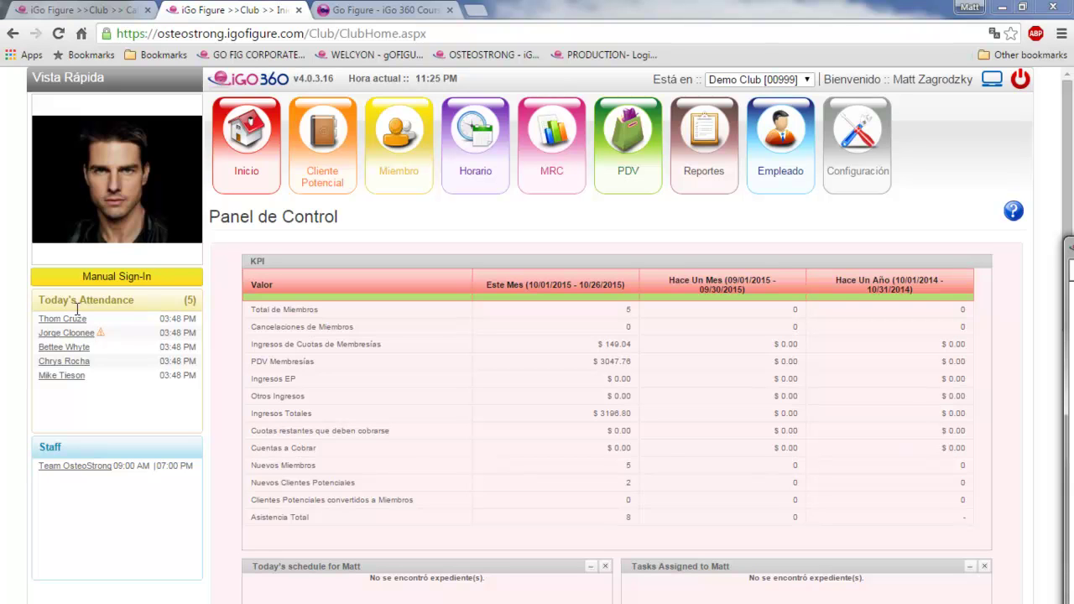
Manually sign in the first listed member and check the arrival on the welcome screen, putting its window aside again
click(98, 281)
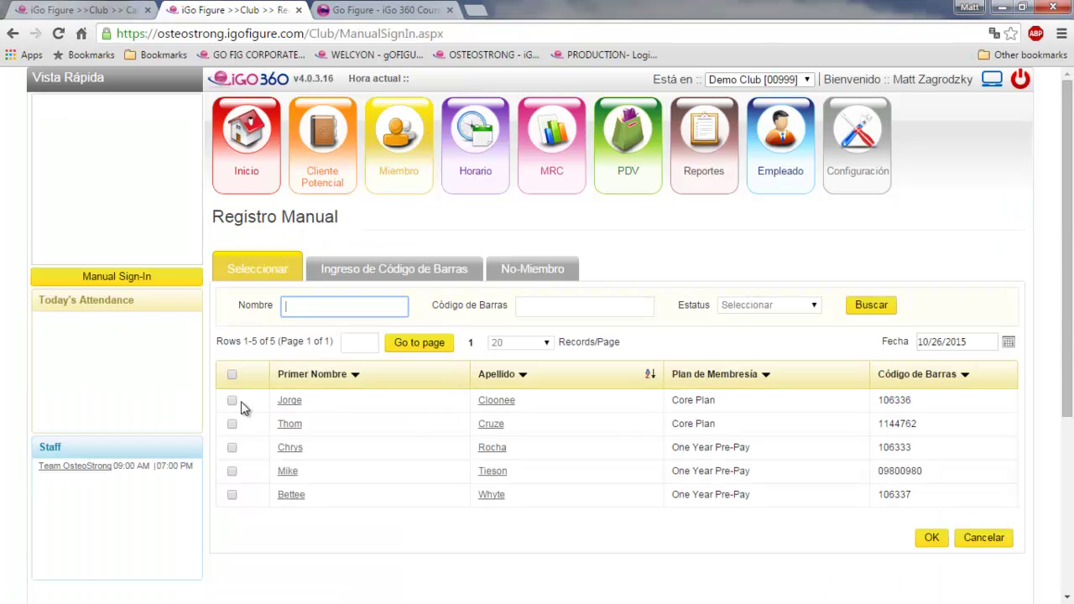
click(233, 401)
click(932, 539)
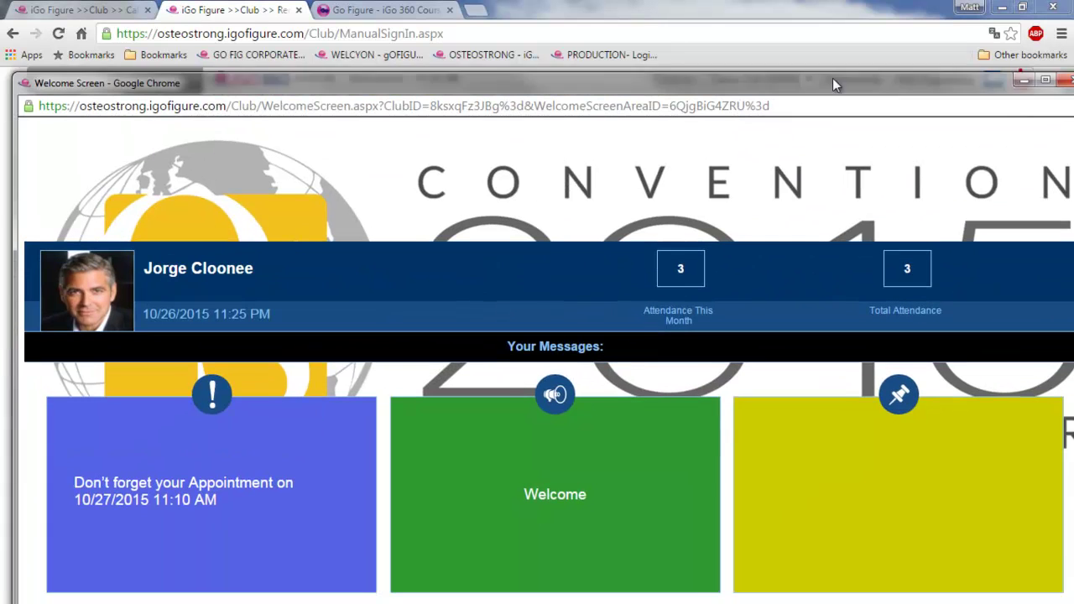
drag(833, 84, 821, 42)
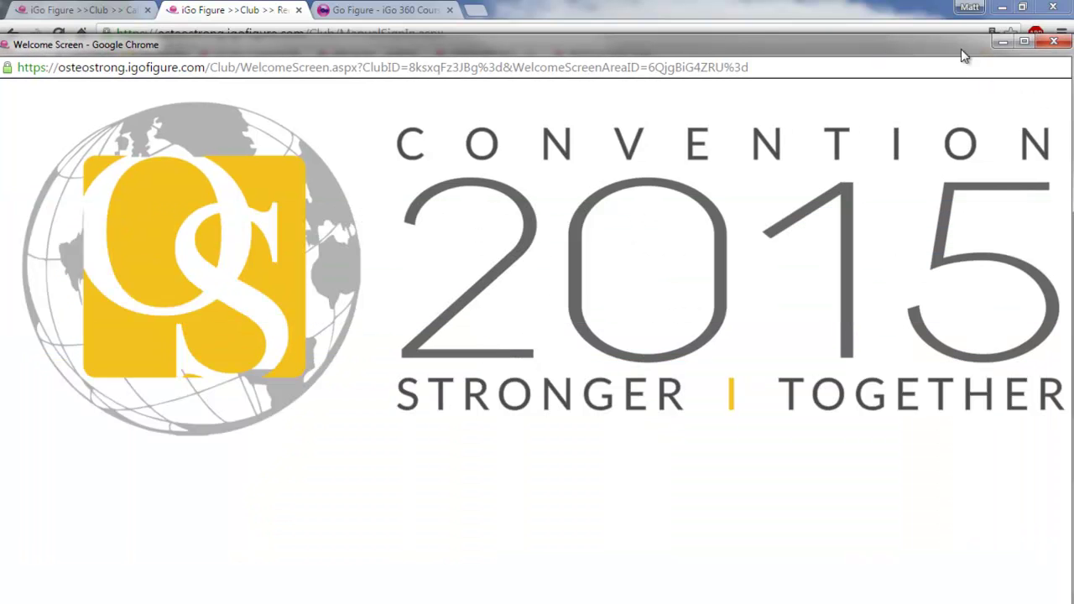
drag(730, 45, 1073, 252)
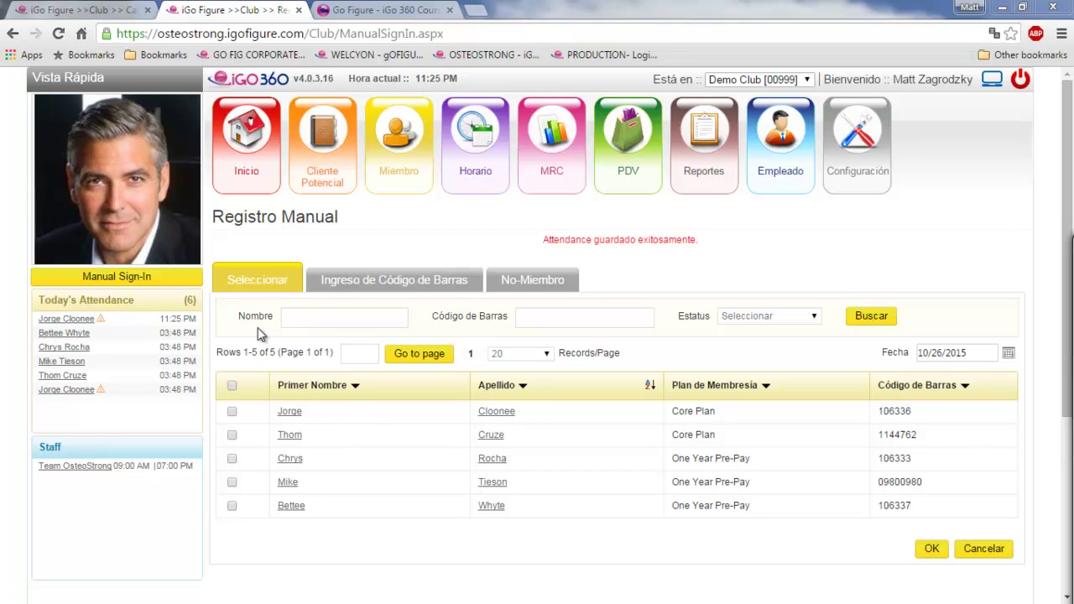
Open the most recent attendee's profile and review the contact information and the Historial: Asistencia records
click(67, 319)
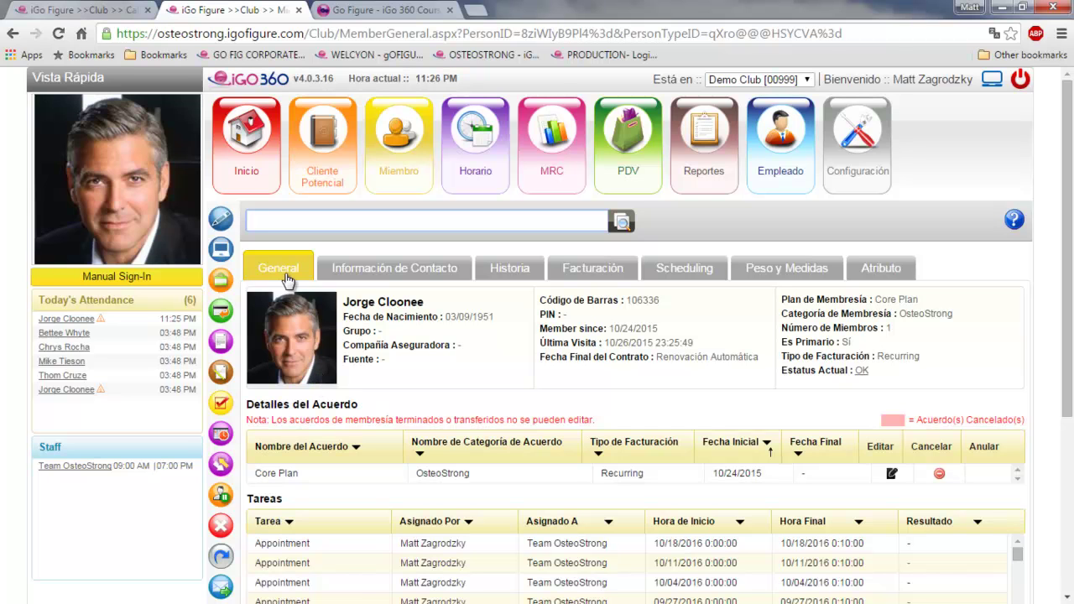
click(406, 268)
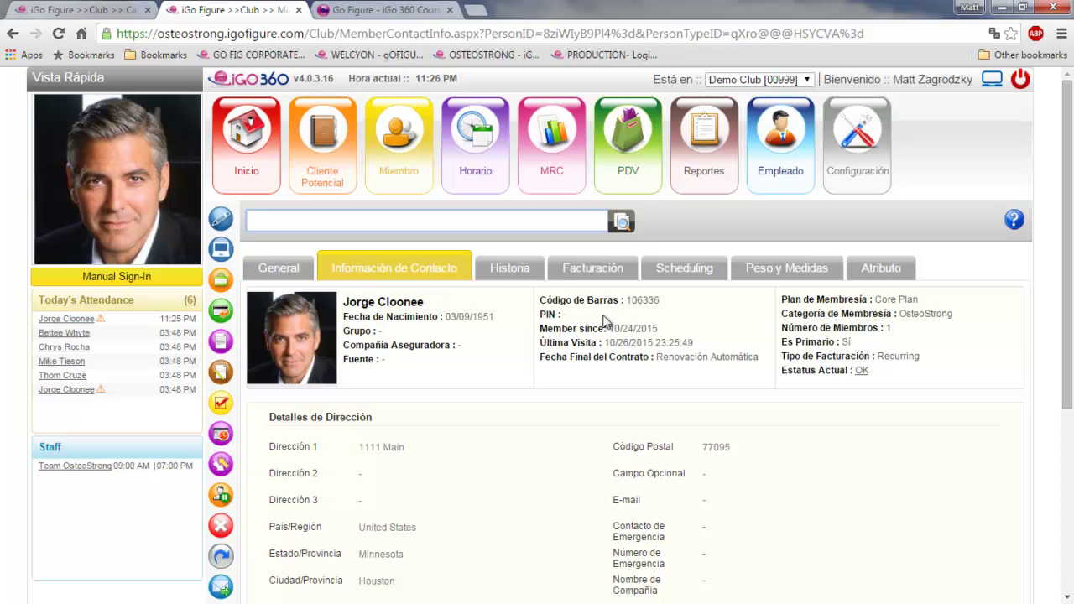
click(512, 277)
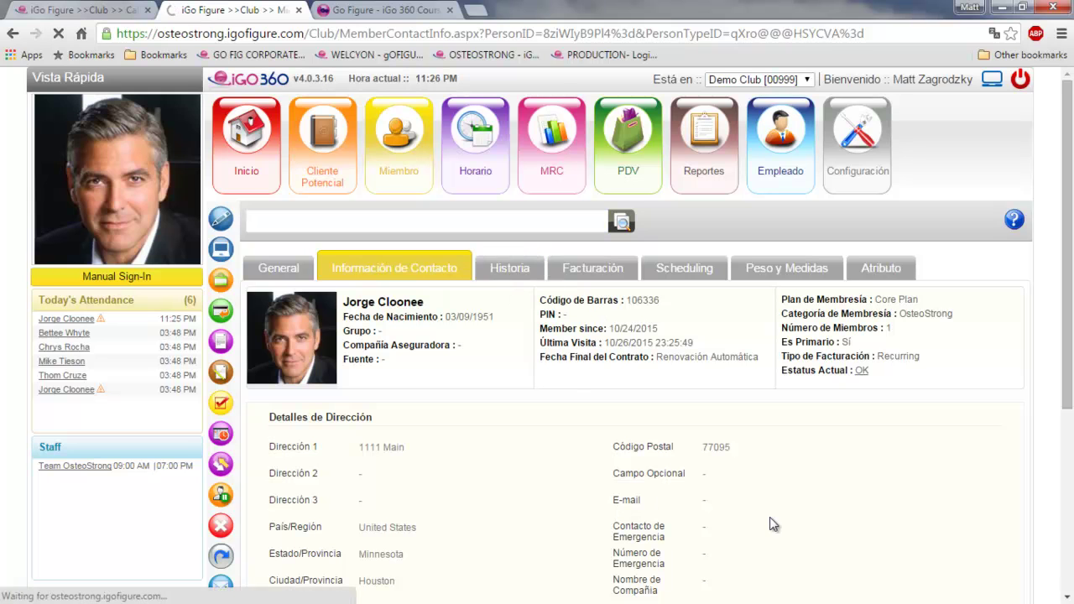
click(1007, 430)
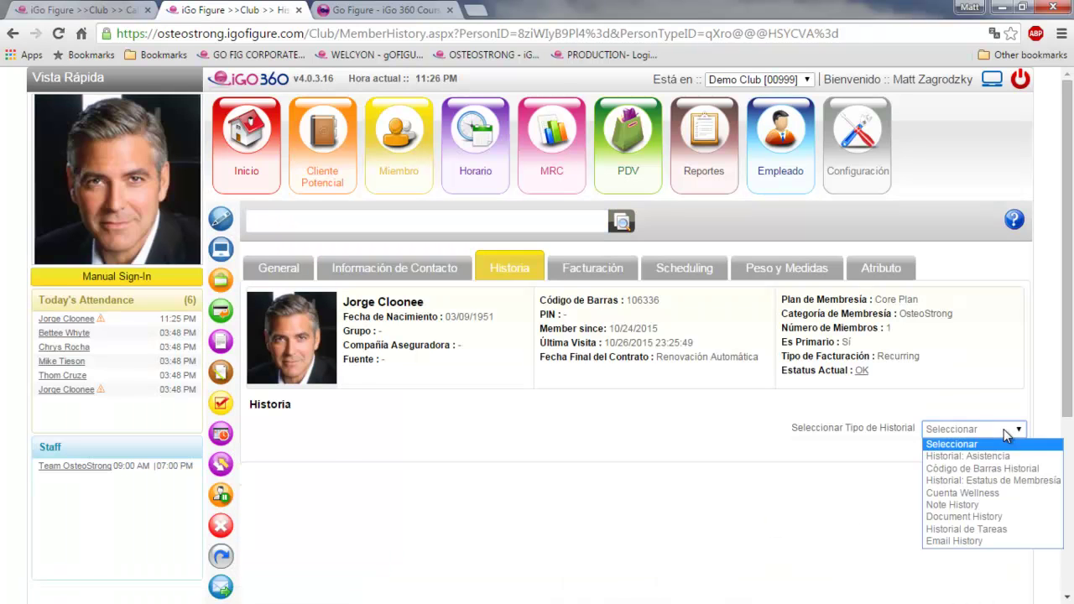
click(996, 456)
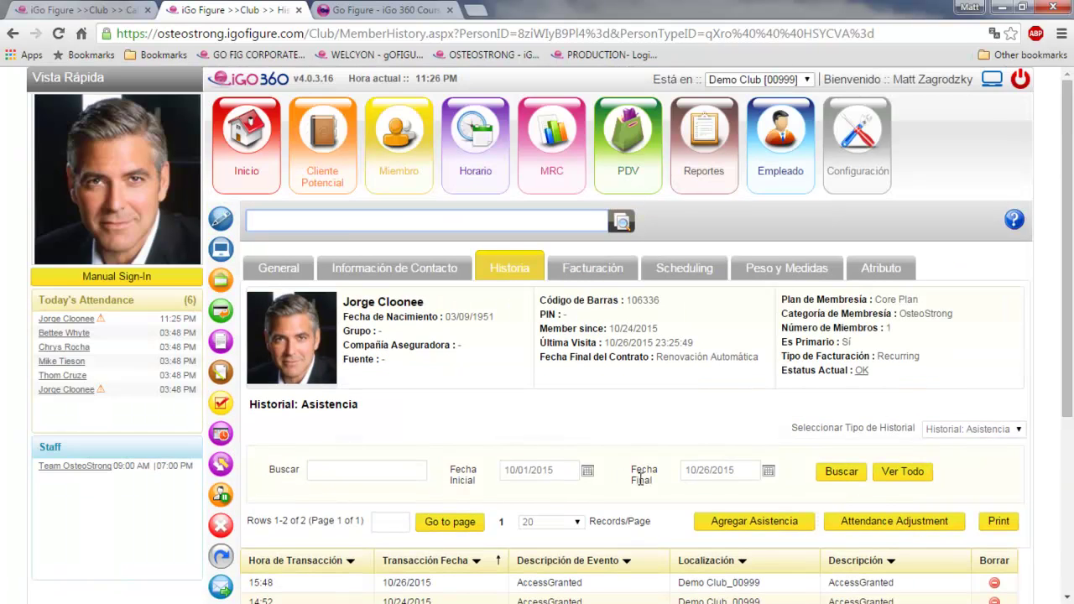
scroll(684, 487, down, 1)
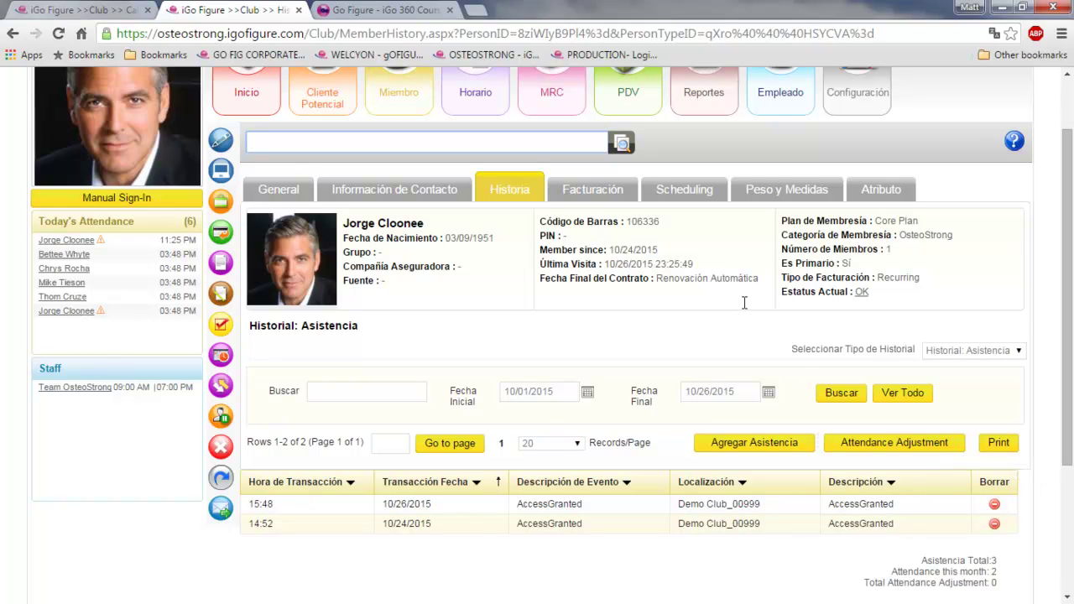
Examine the member's billing information, including the balances, next payment details and payment history
click(588, 190)
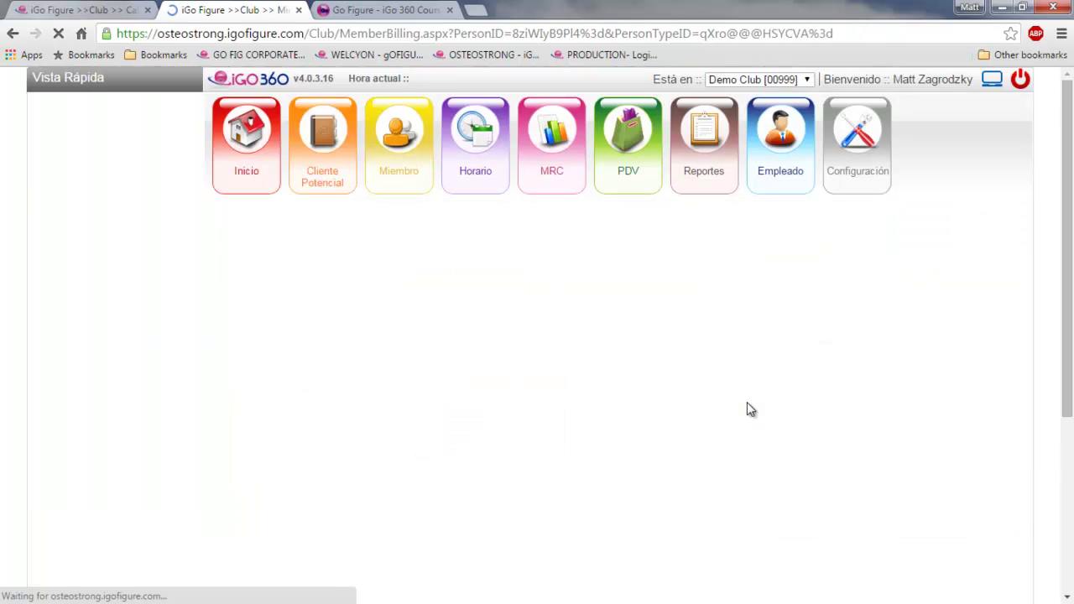
scroll(633, 436, down, 1)
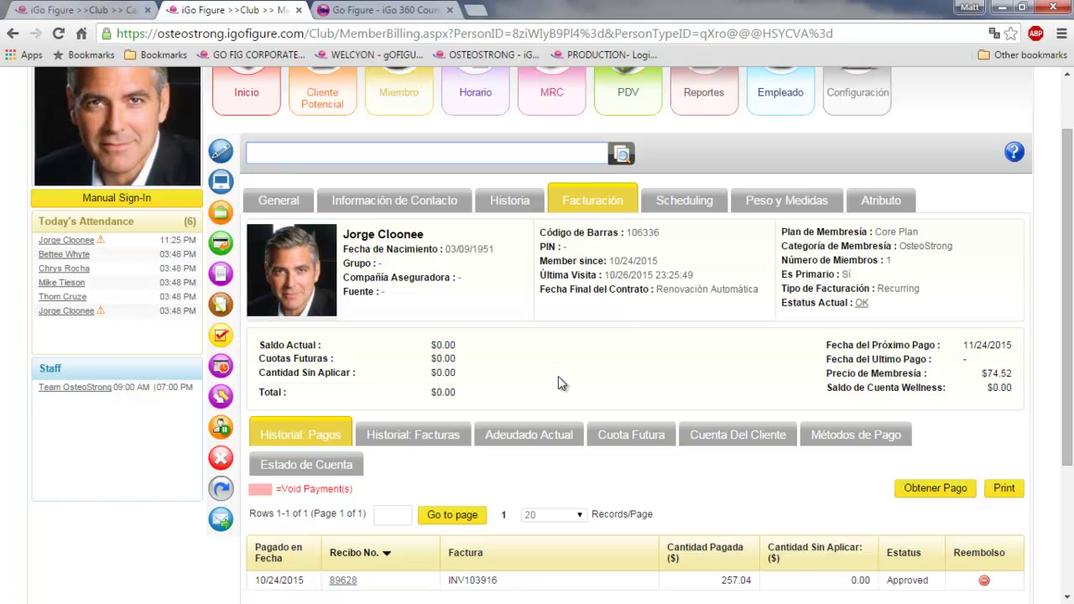
scroll(556, 377, down, 3)
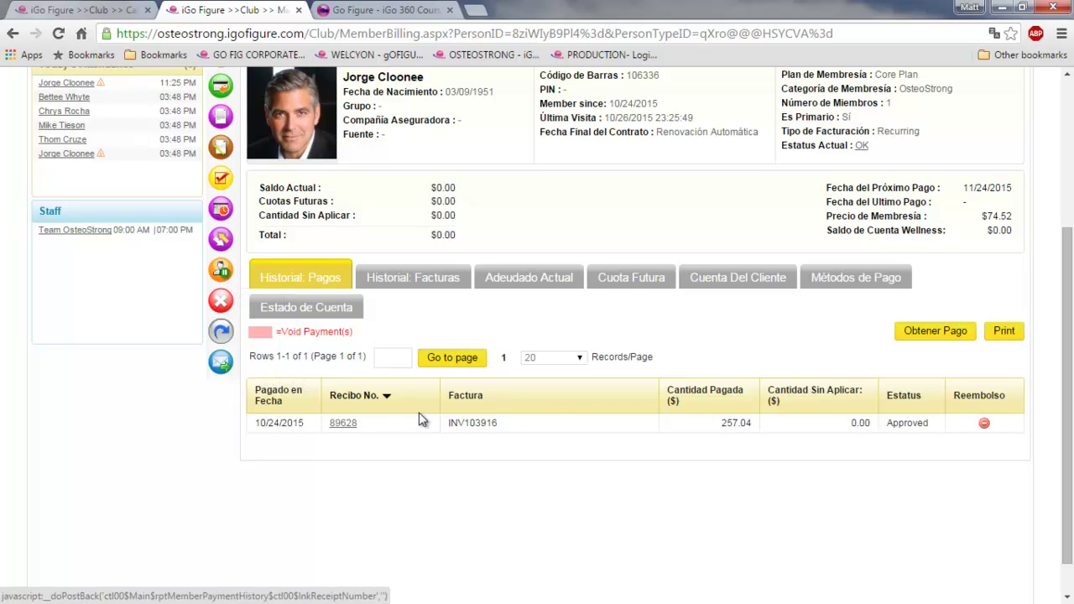
scroll(423, 411, up, 3)
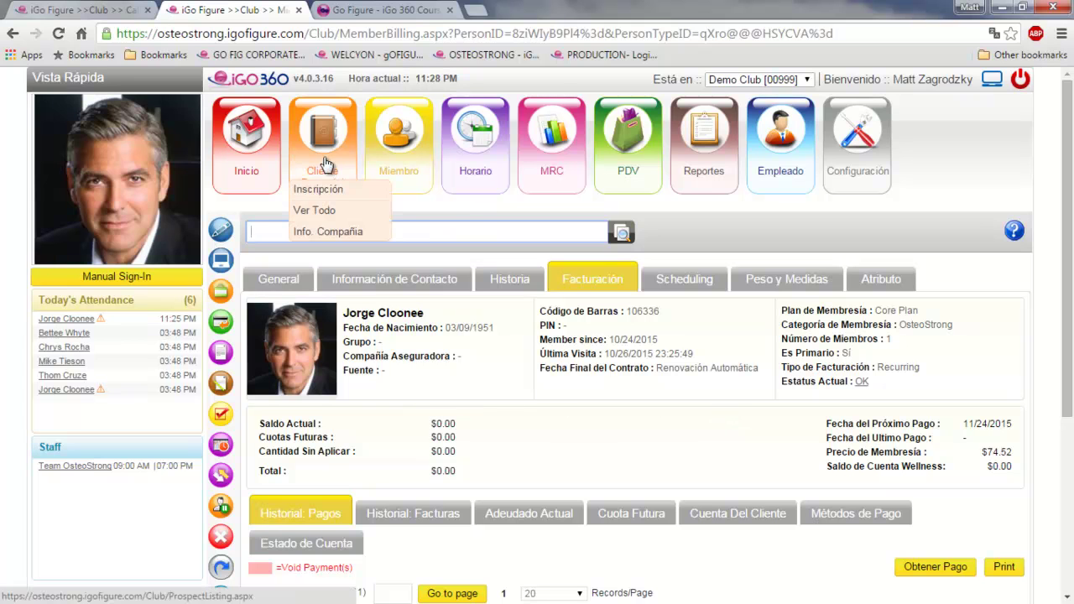
scroll(445, 356, down, 2)
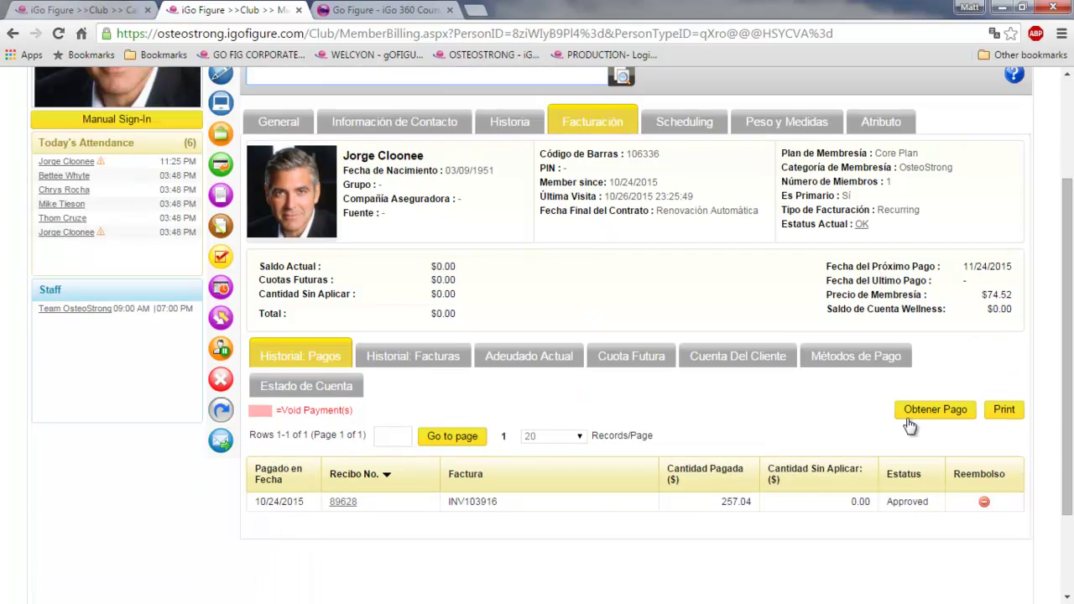
scroll(905, 420, up, 2)
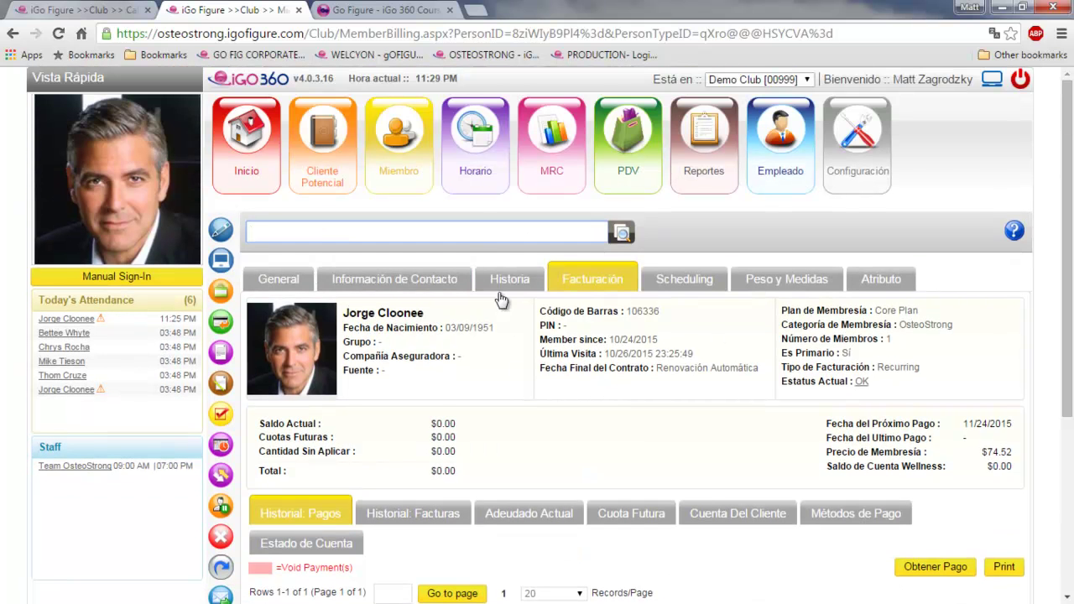
View the prospect list and open a new prospect registration form to examine its personal details and S.A.L.E.S sections
click(324, 164)
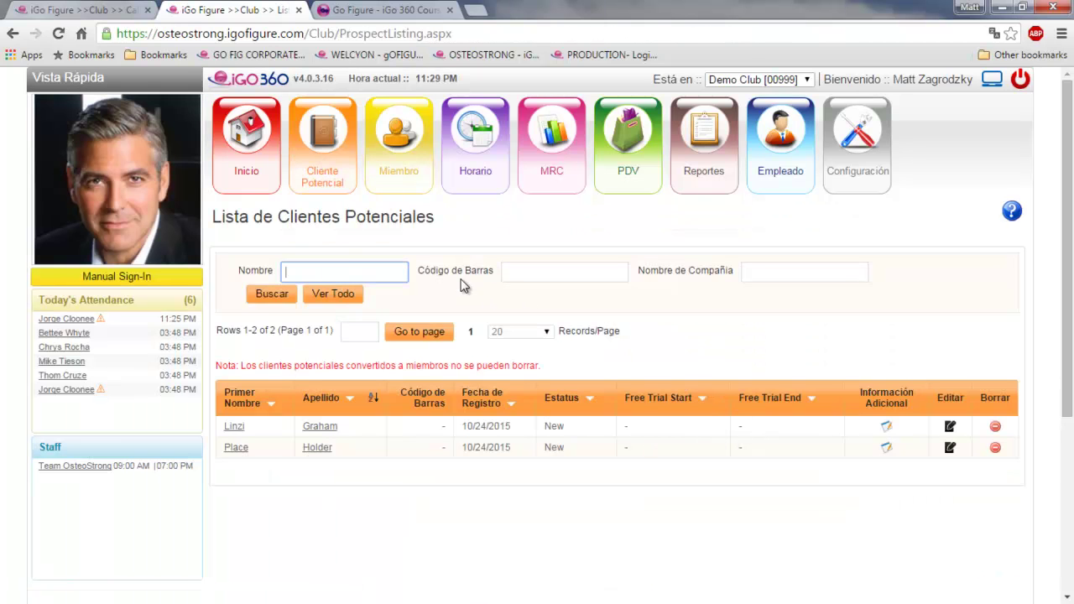
mouse_move(332, 174)
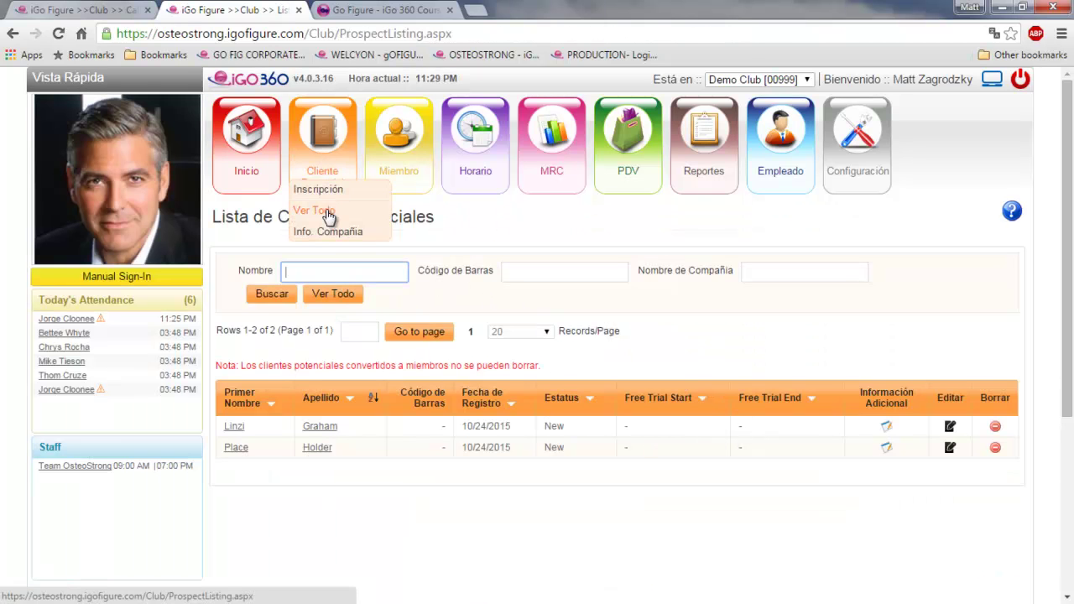
click(321, 192)
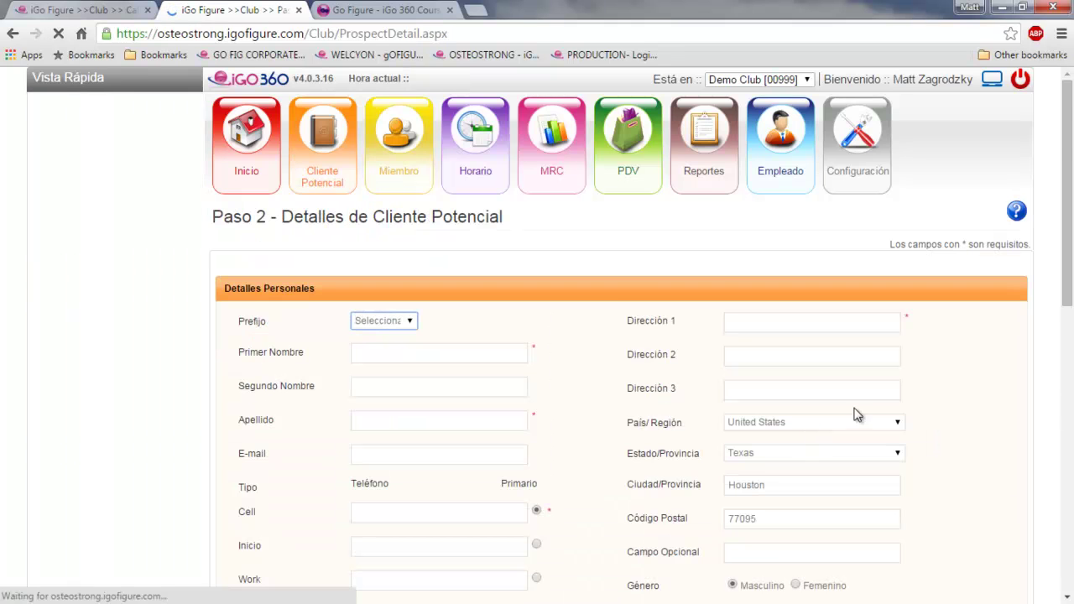
scroll(463, 372, down, 2)
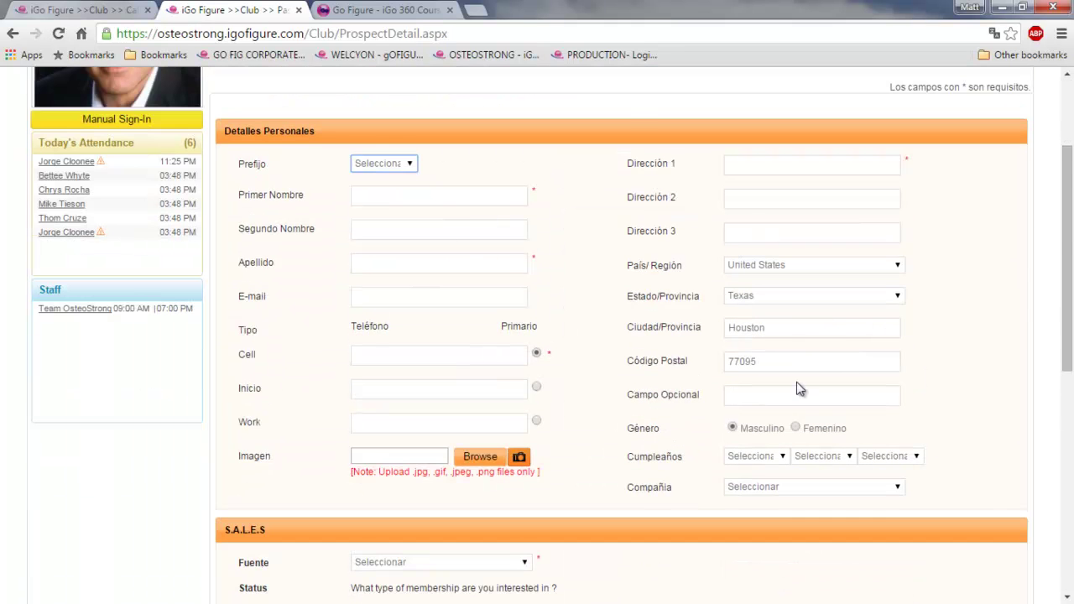
scroll(802, 386, down, 3)
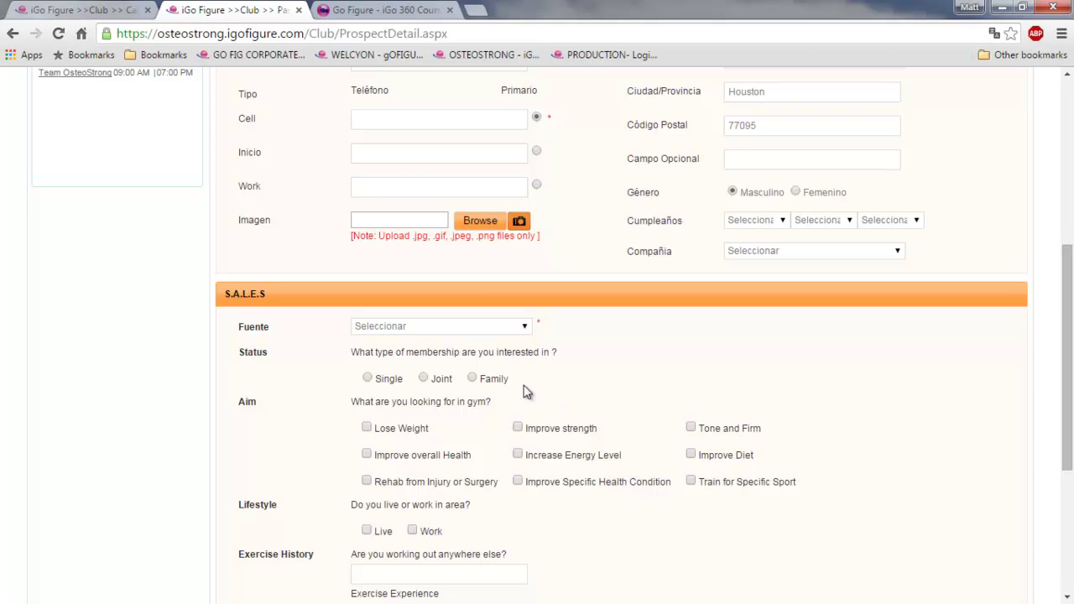
scroll(638, 439, down, 3)
scroll(588, 344, up, 8)
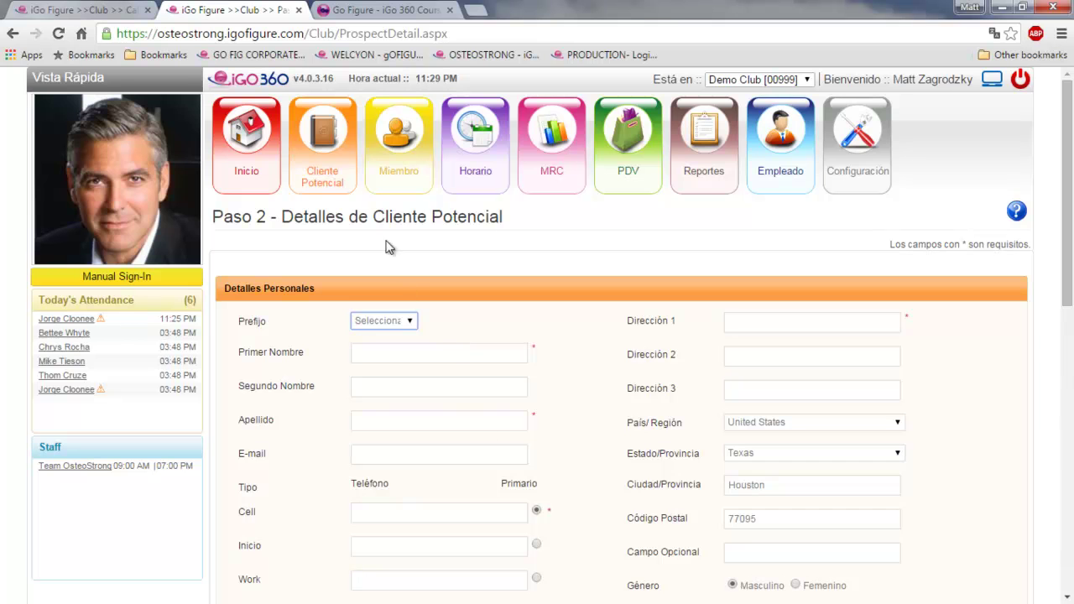
View the member list and start a new member enrollment
mouse_move(394, 173)
click(395, 173)
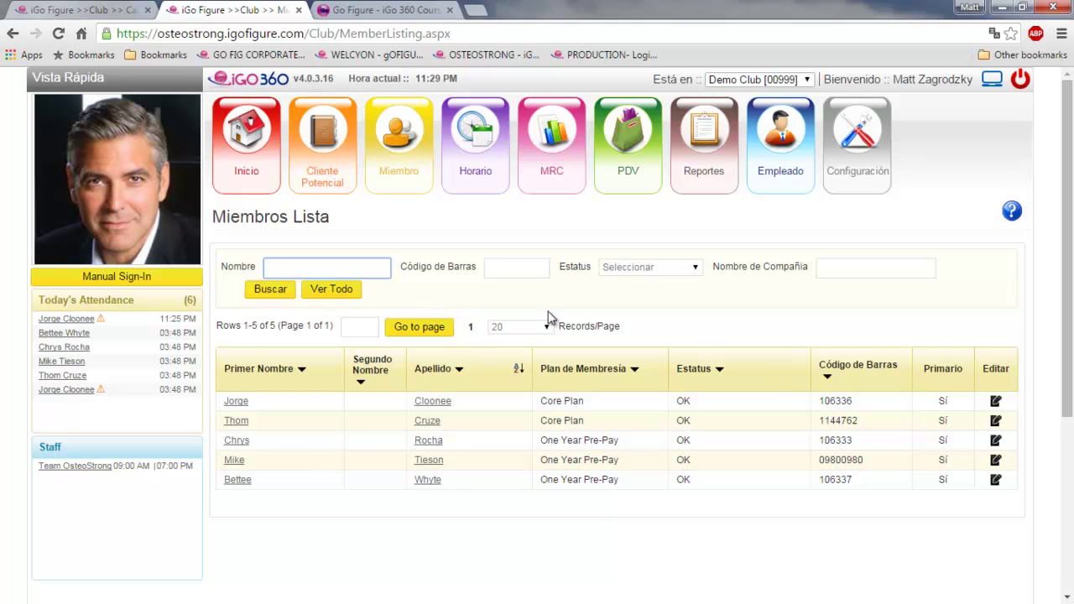
click(384, 187)
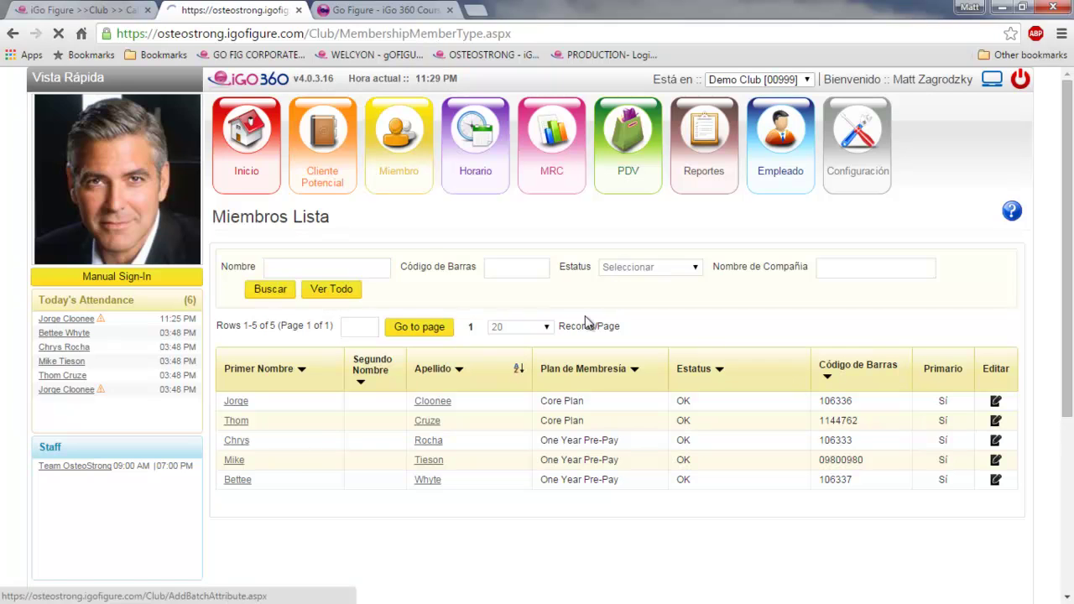
Set the new membership agreement to the OsteoStrong category with the Core Plan and continue to the member information
click(321, 345)
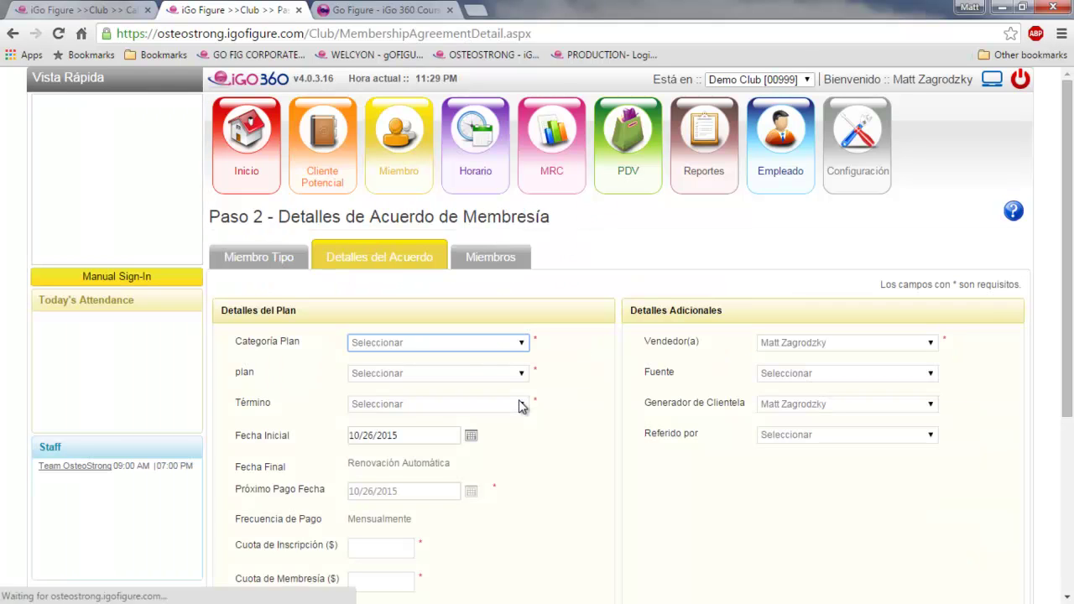
click(481, 342)
click(479, 370)
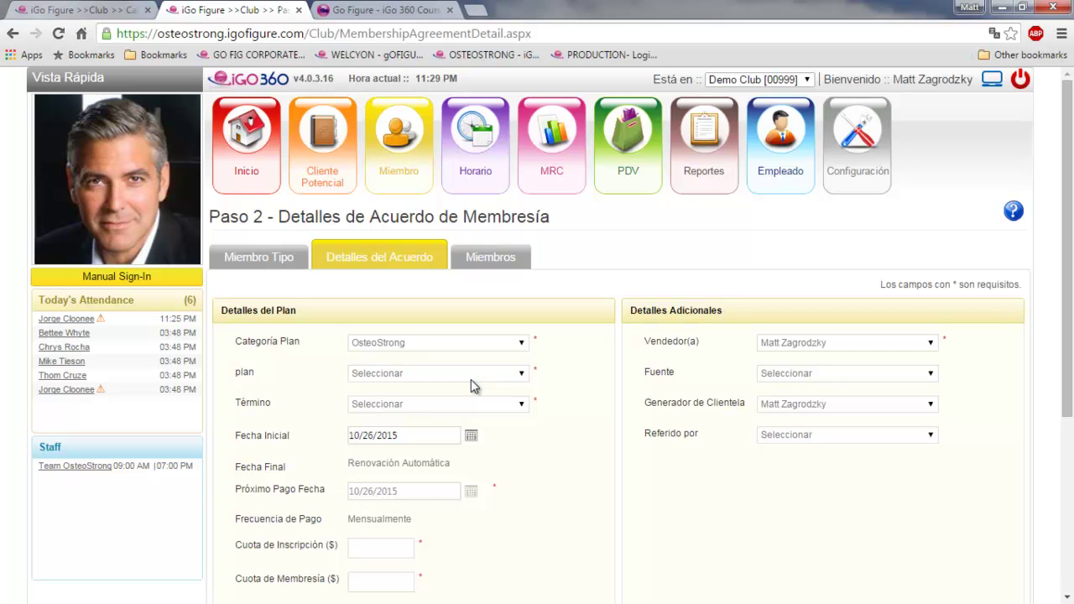
click(469, 375)
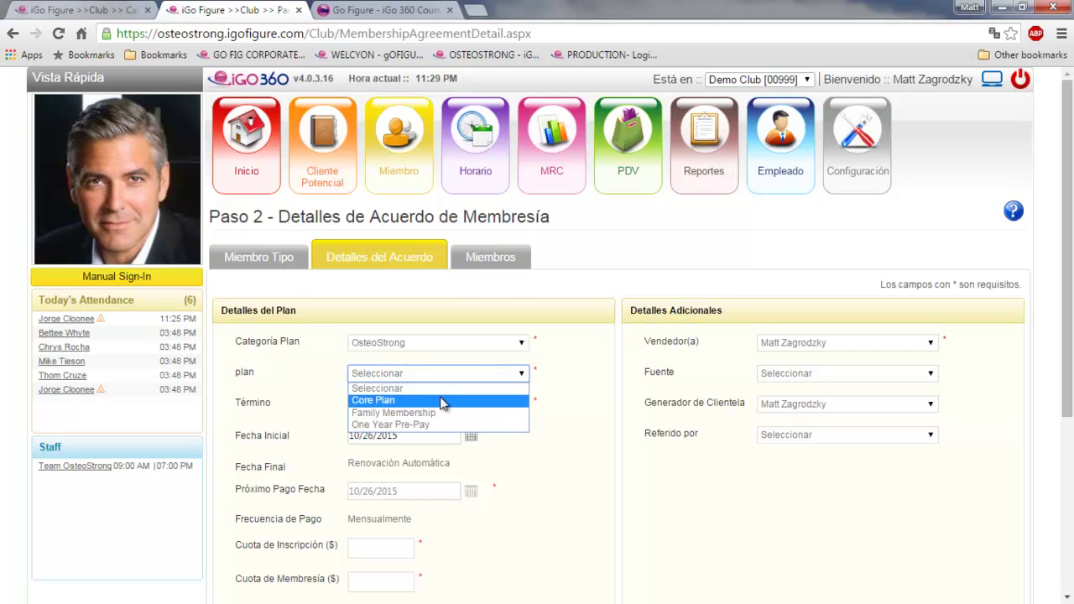
click(443, 402)
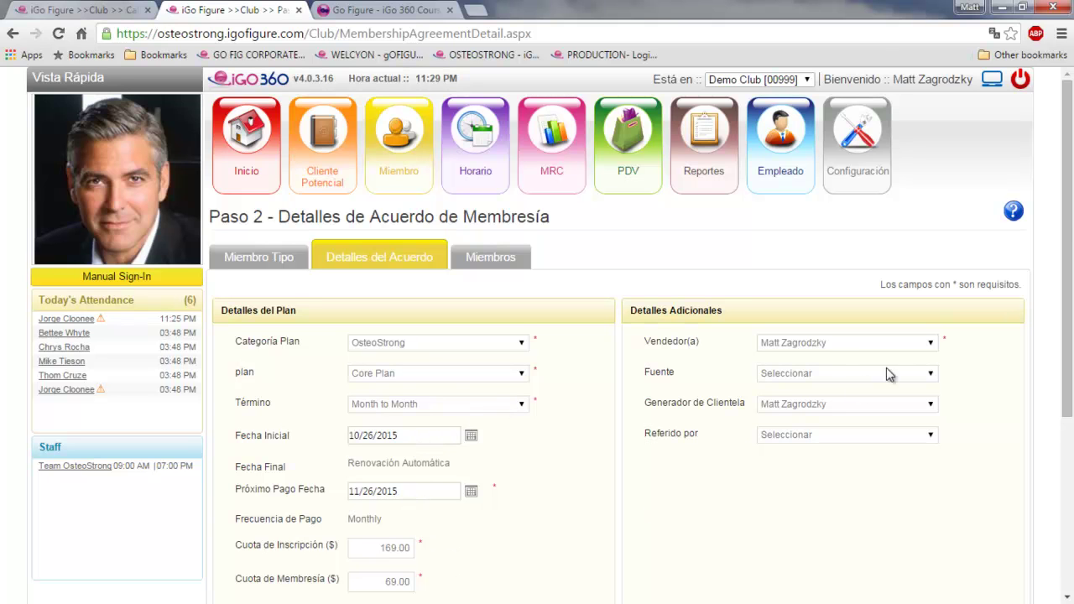
scroll(738, 400, down, 3)
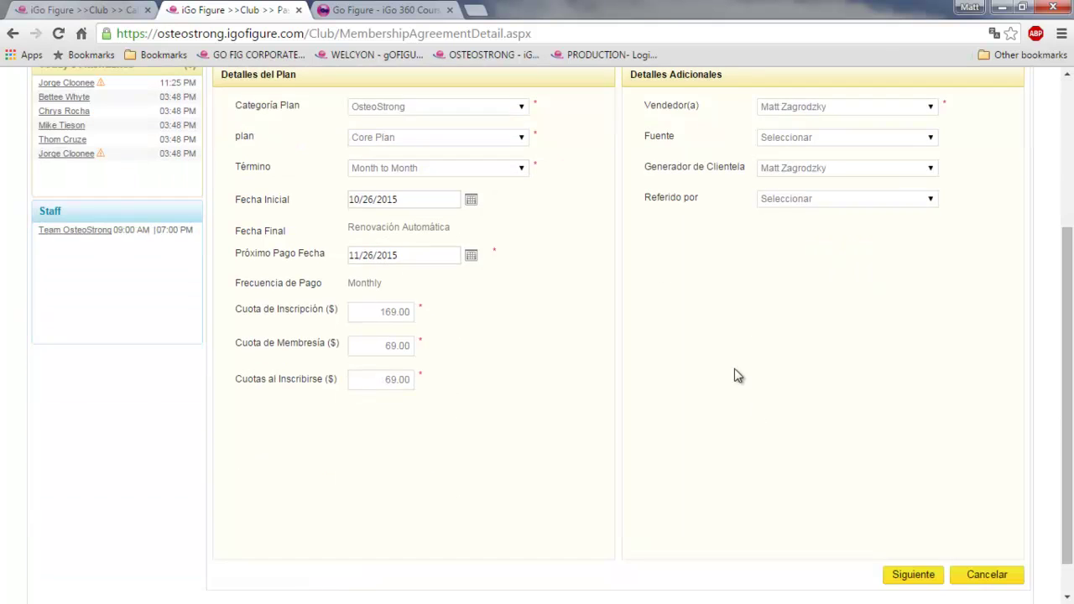
click(926, 587)
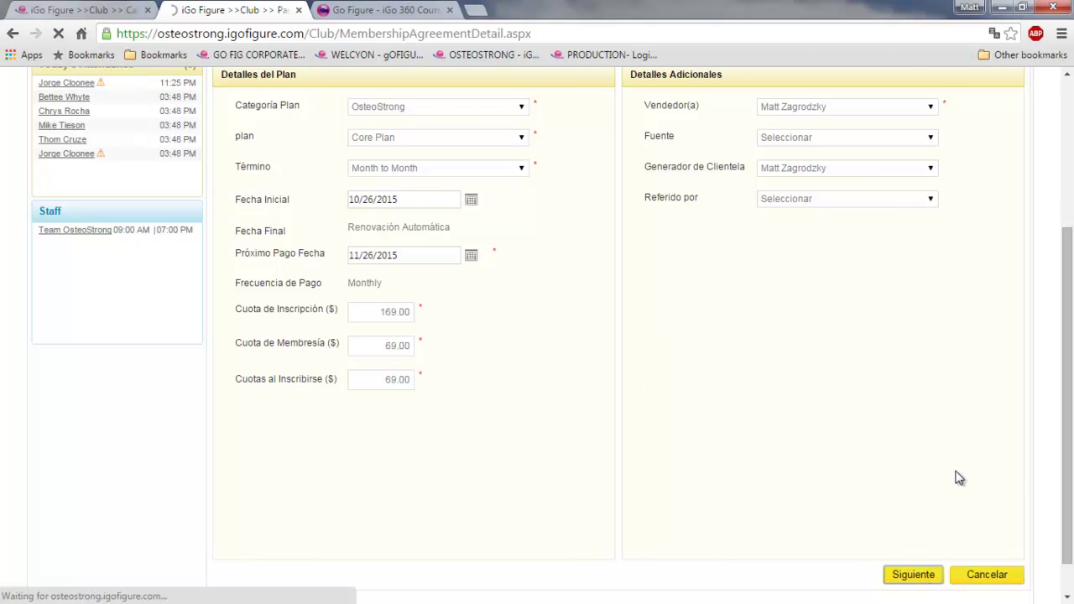
Examine the new member's information form, including personal details, phones, payment method, group details and plan summary
scroll(485, 353, down, 2)
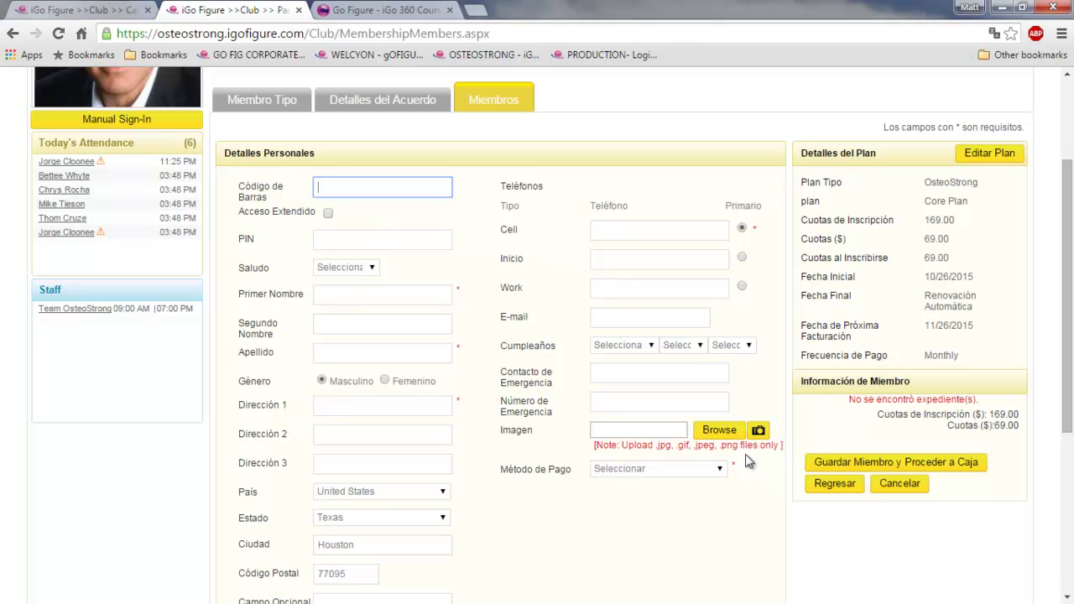
scroll(811, 466, down, 2)
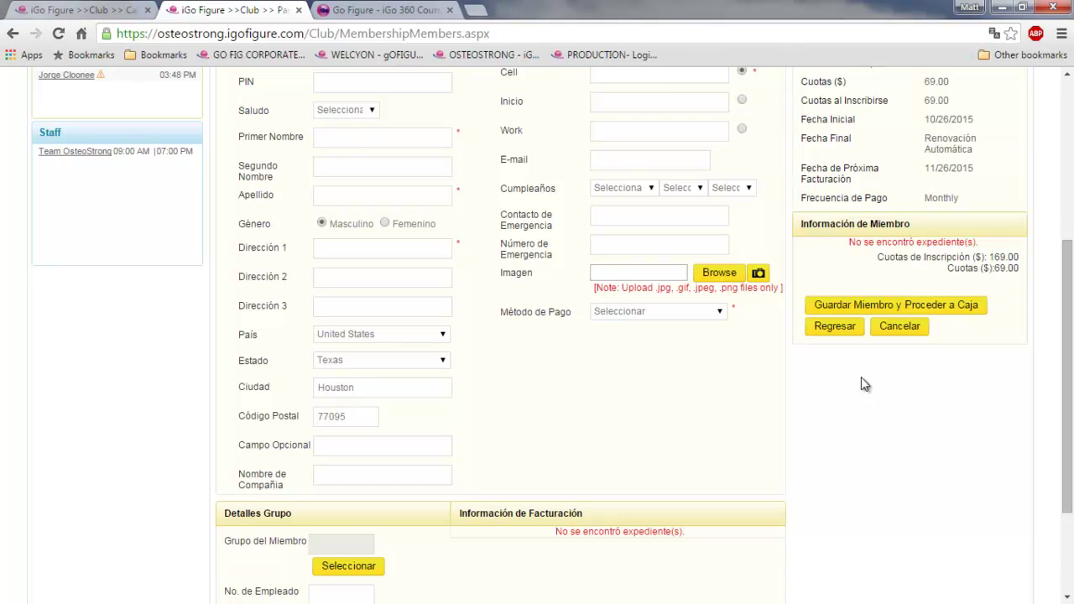
scroll(866, 385, up, 4)
mouse_move(399, 174)
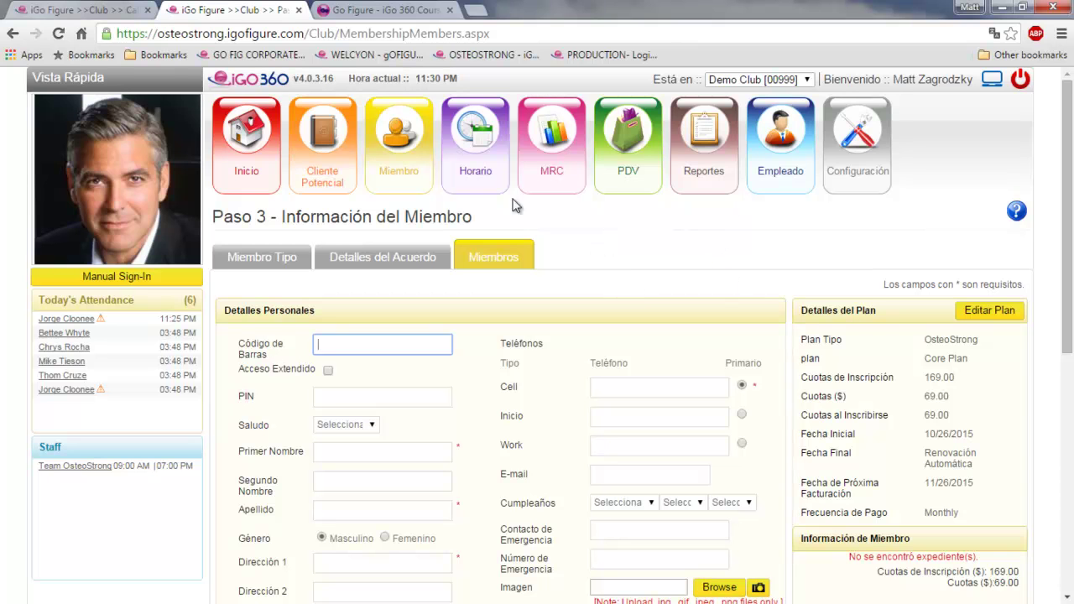
Open the appointment calendar, review the week's schedule and show Friday, 30 October 2015 in day view
mouse_move(475, 168)
click(476, 187)
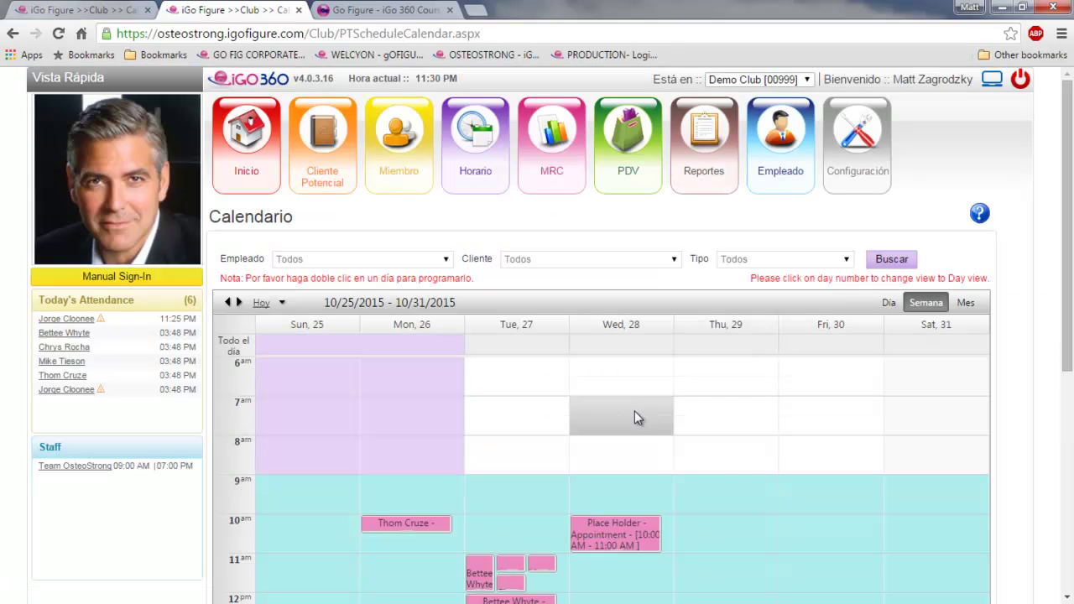
scroll(690, 487, down, 2)
mouse_move(575, 462)
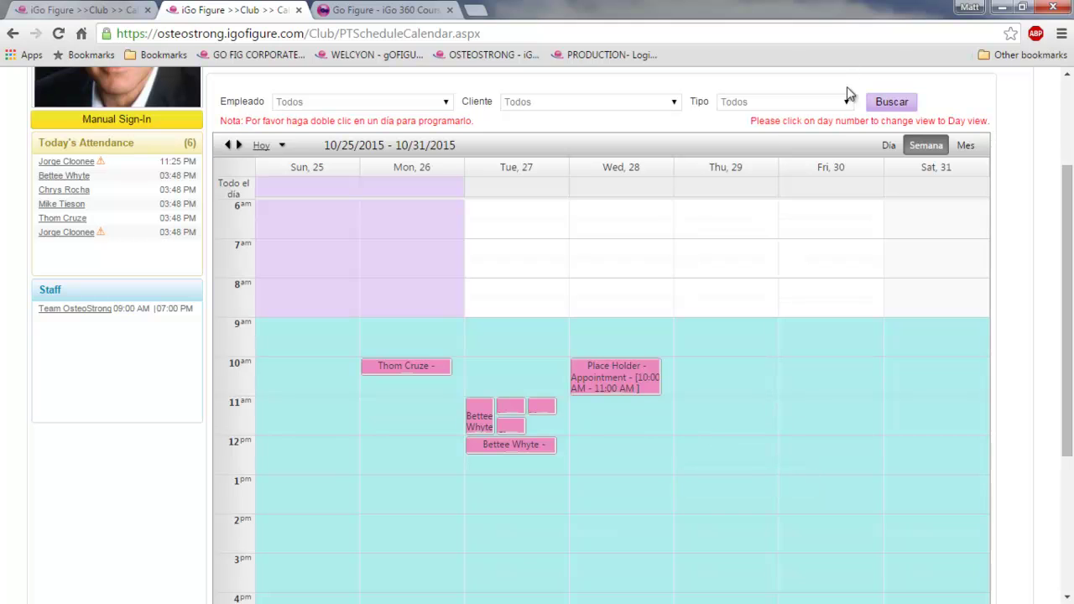
click(833, 170)
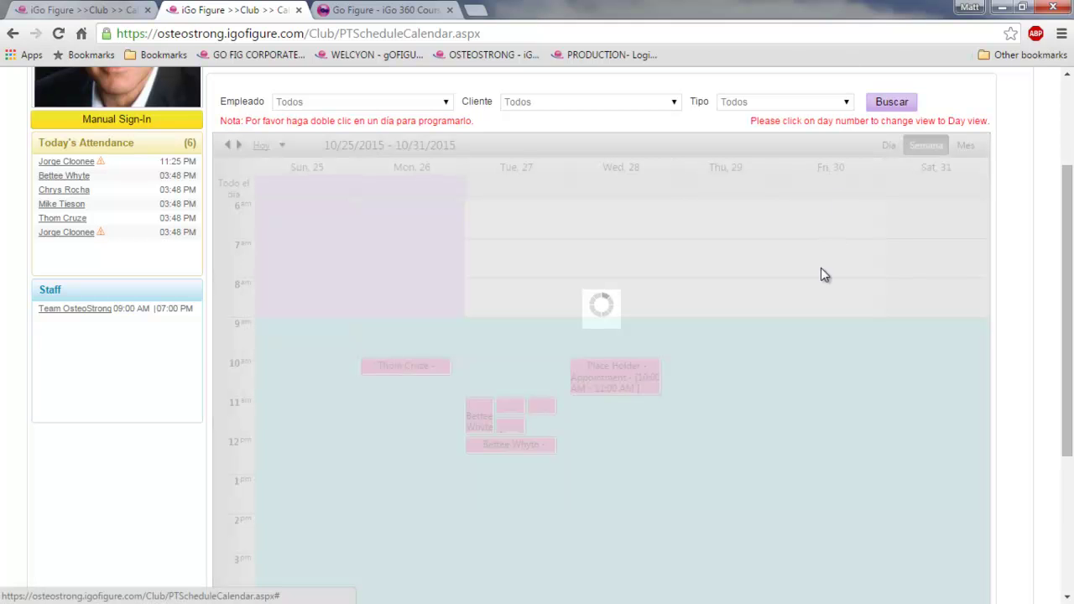
scroll(822, 297, down, 3)
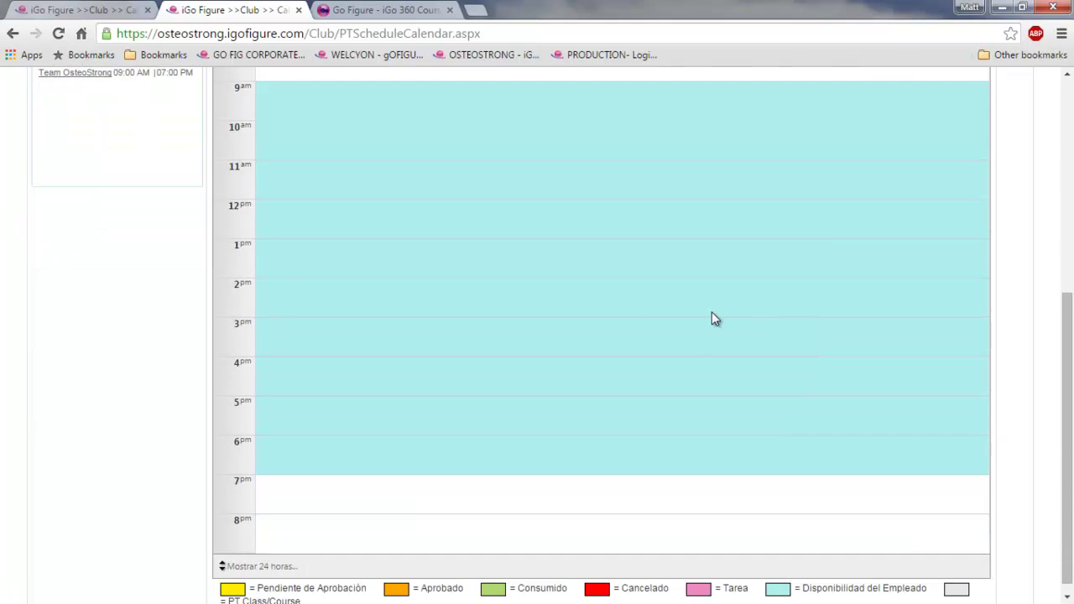
Start a new Schedule Task entry from the 1:00 PM slot on 30 October 2015
click(323, 252)
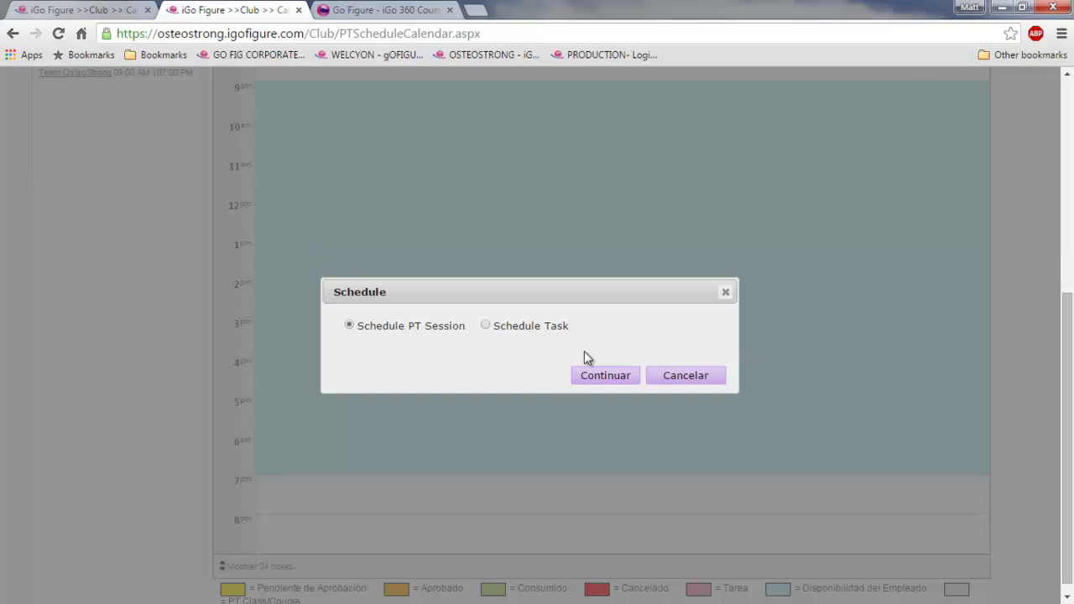
click(487, 328)
click(610, 380)
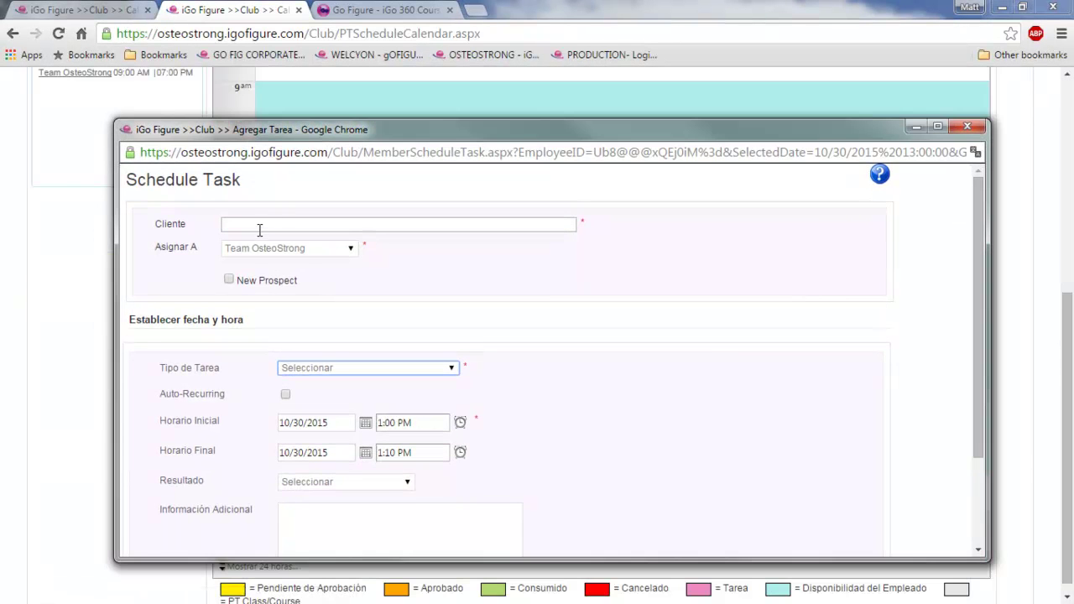
Choose an existing client and the Orientation task type, review the reminder options, and cancel the task without saving
text(bett)
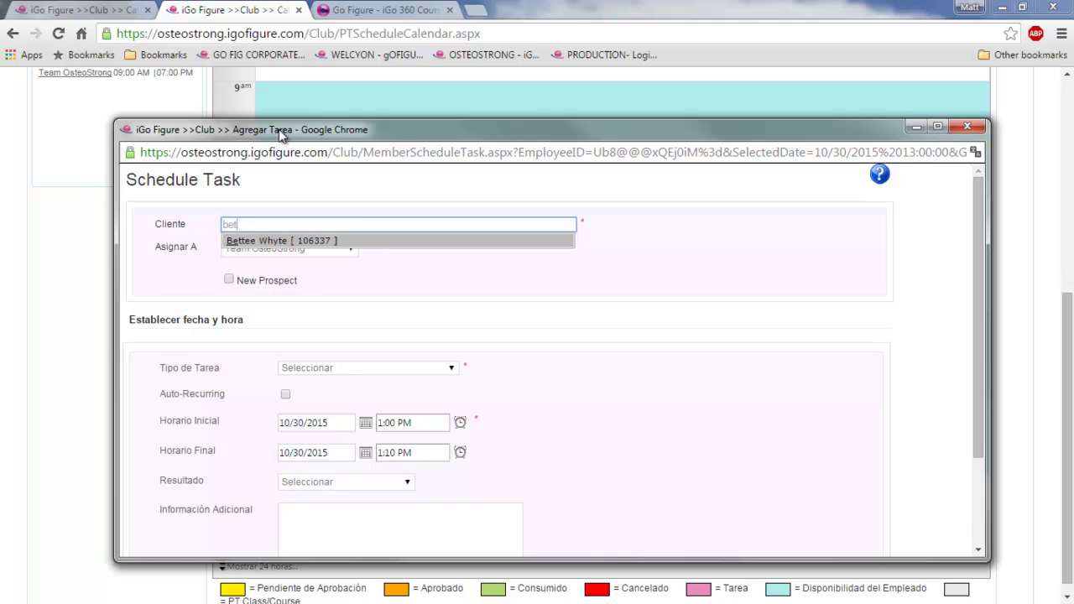
click(278, 240)
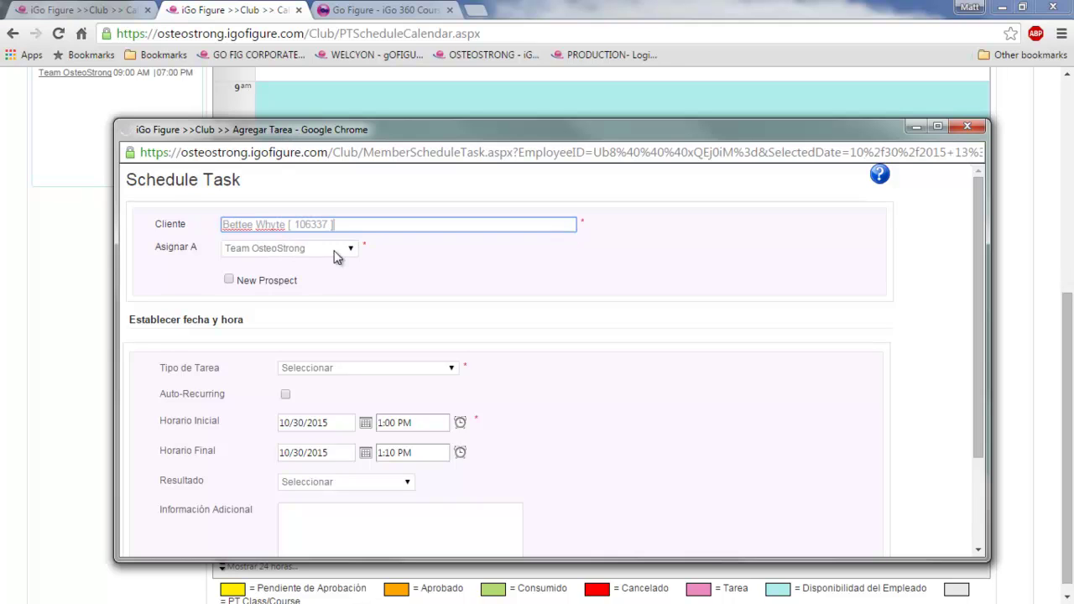
click(342, 369)
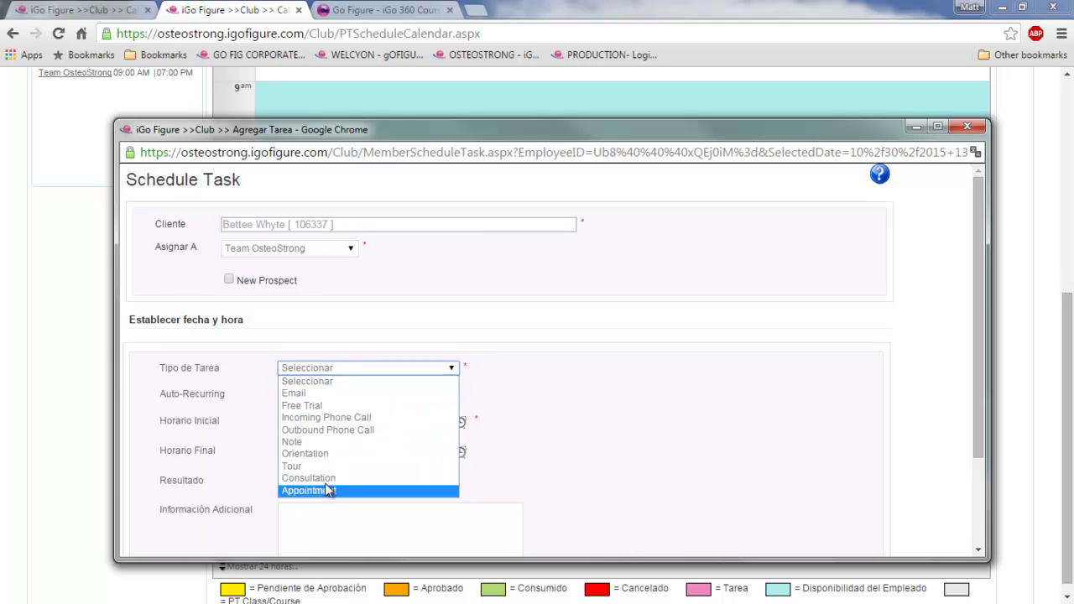
click(319, 456)
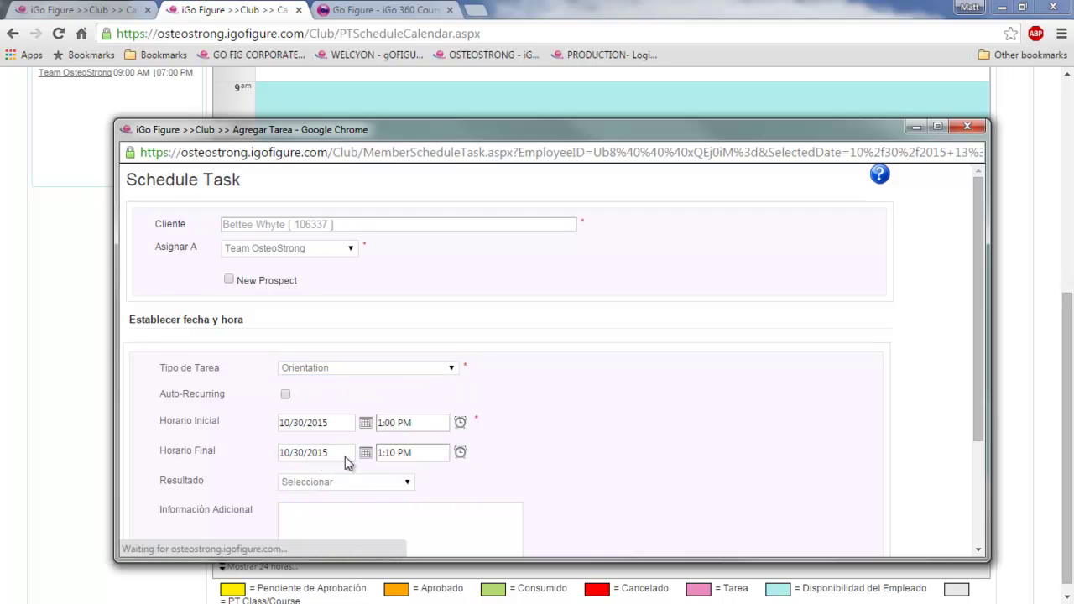
scroll(439, 476, down, 3)
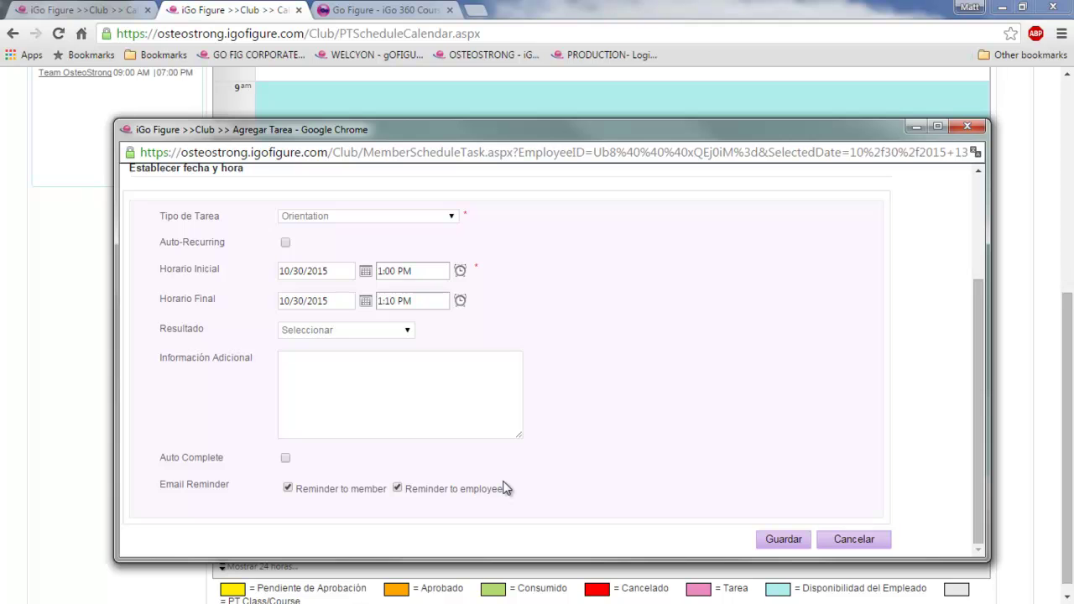
click(870, 548)
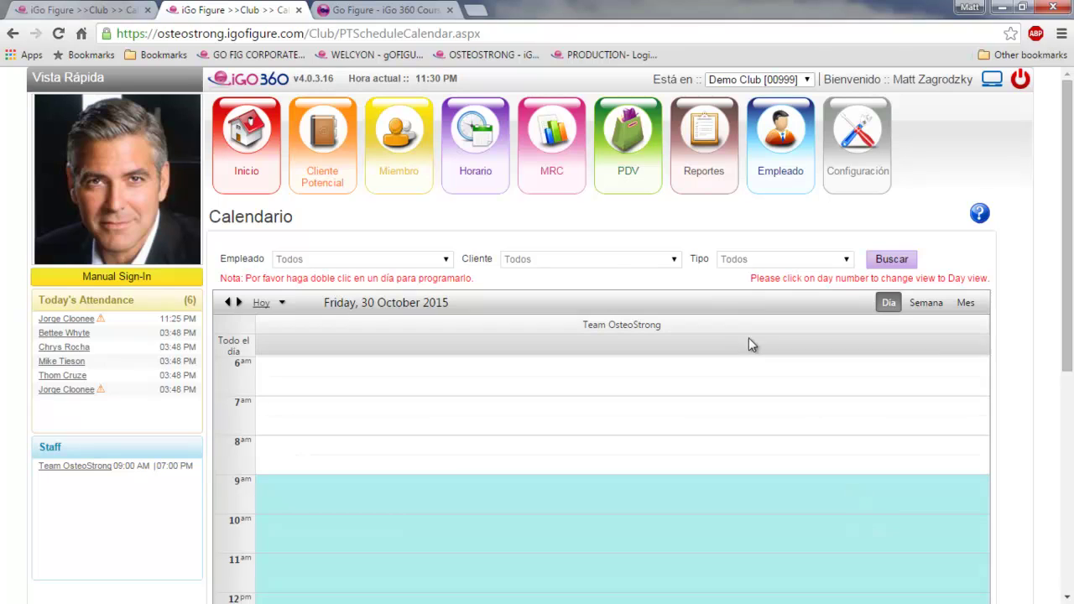
Look through the available report categories, including the inventory and transaction reports
mouse_move(541, 189)
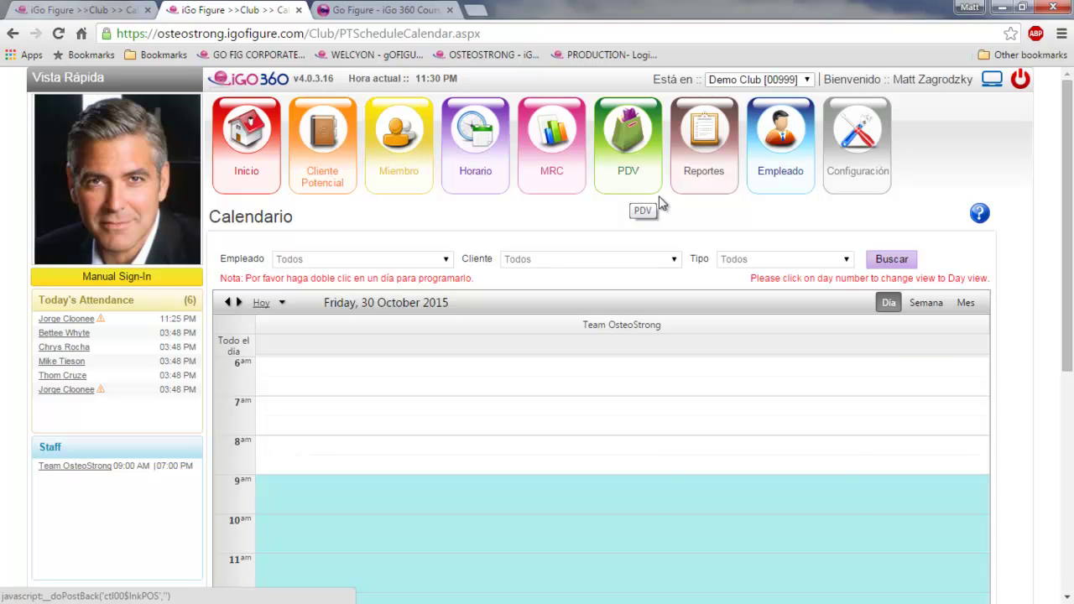
mouse_move(710, 181)
mouse_move(712, 246)
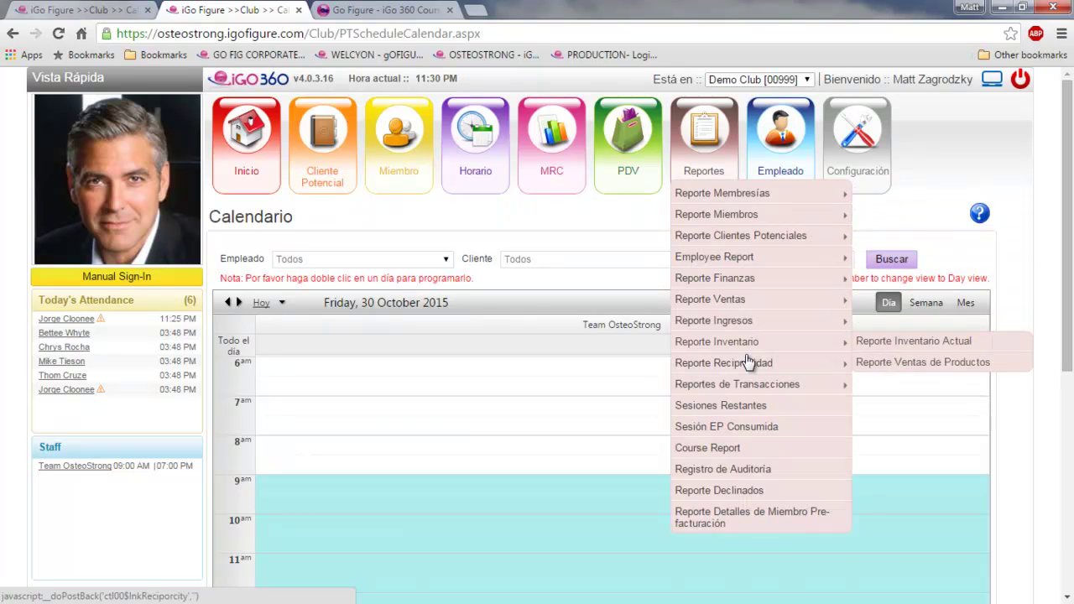
mouse_move(758, 382)
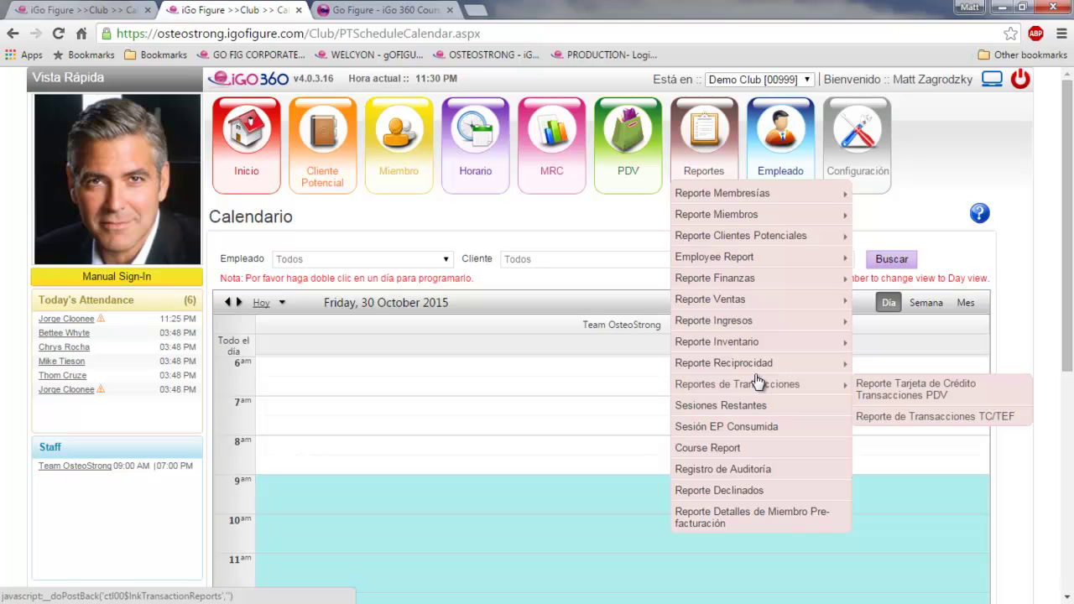